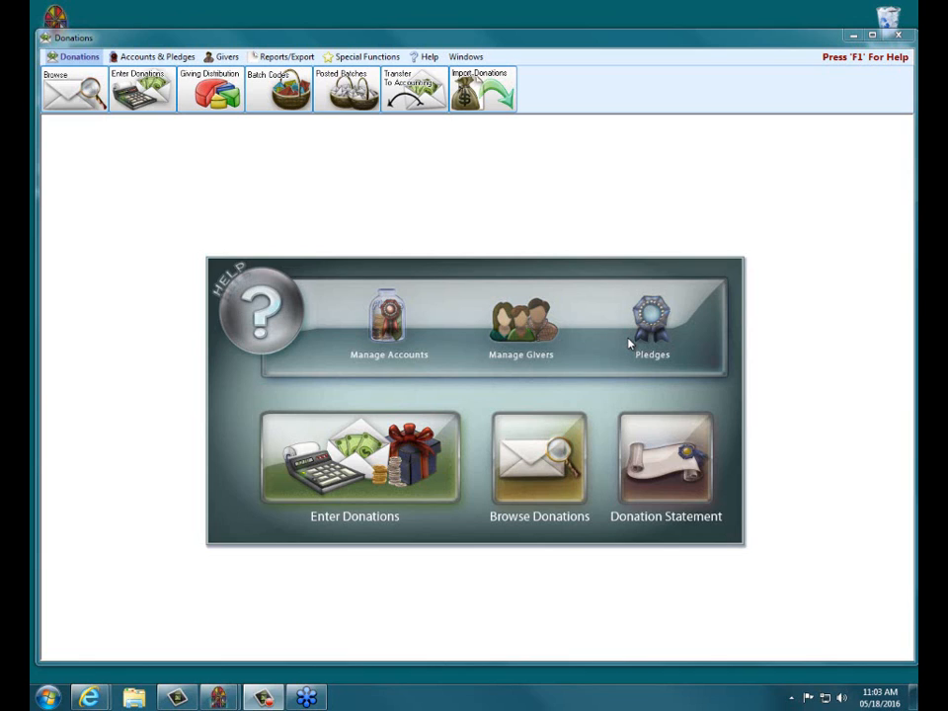
Open Manage Givers, search the individual givers for the duplicated surname, and select the first matching record.
{"action": "left_click", "coordinate": [517, 329]}
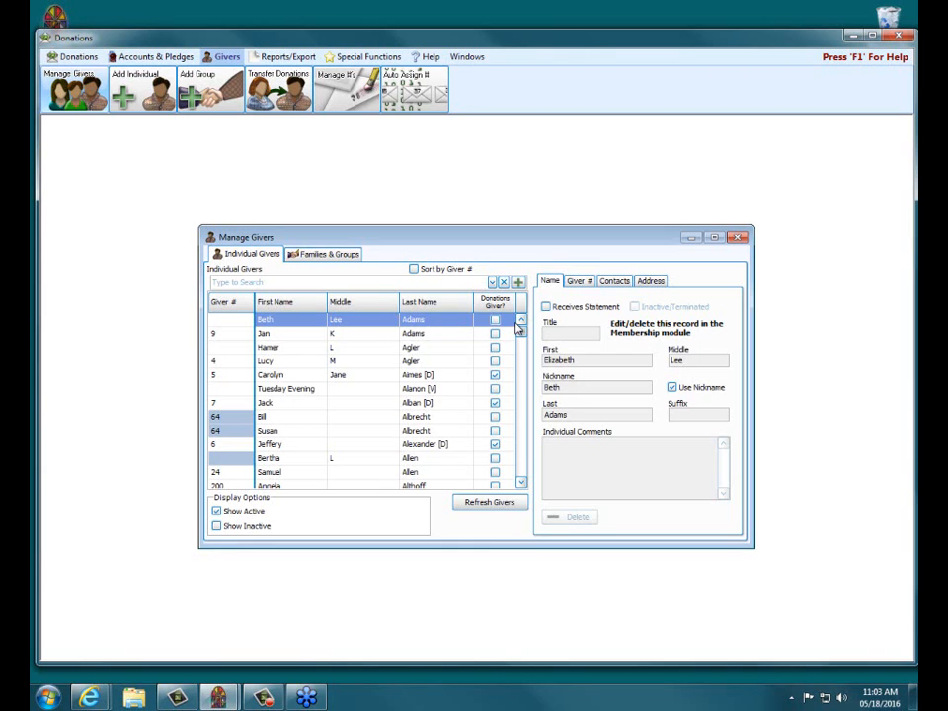
{"action": "left_click", "coordinate": [288, 285]}
{"action": "type", "text": "kilda"}
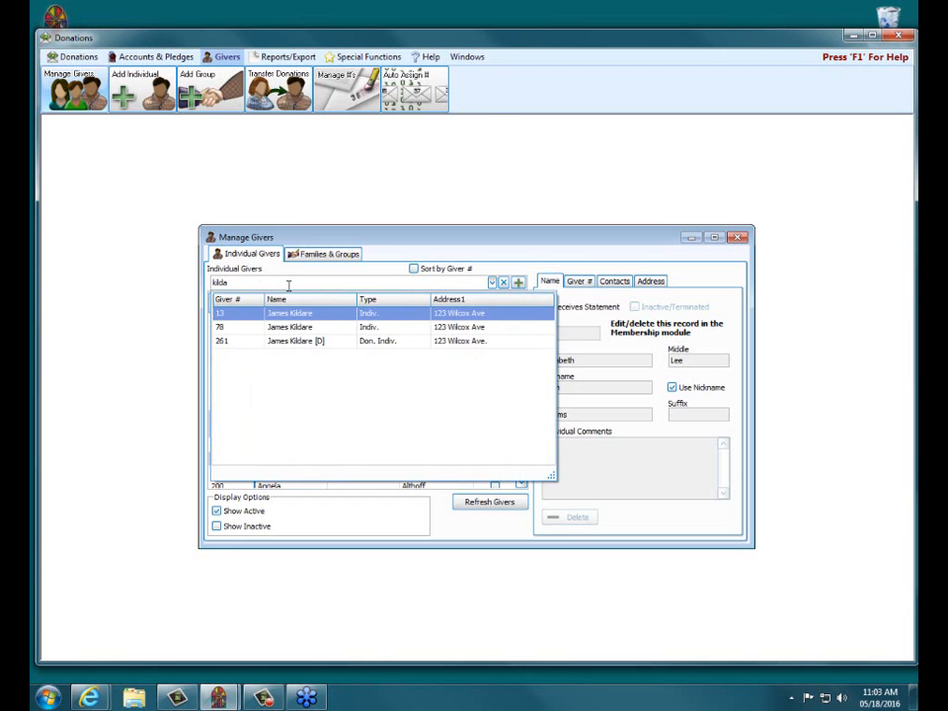
{"action": "left_click", "coordinate": [302, 315]}
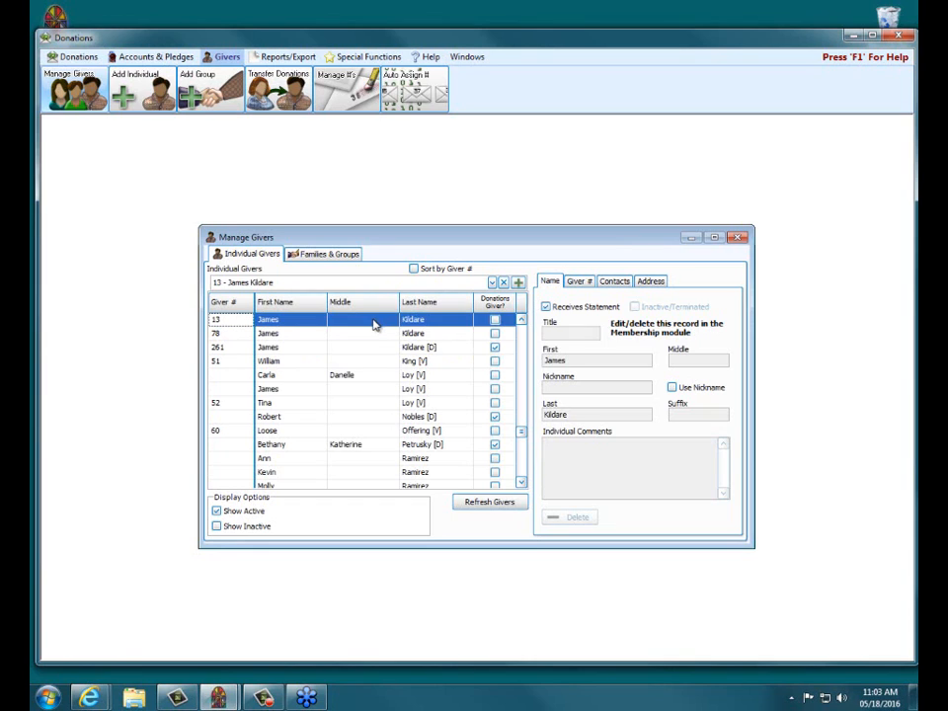
Review the name details of each of the three duplicate giver records and close Manage Givers.
{"action": "left_click", "coordinate": [268, 336]}
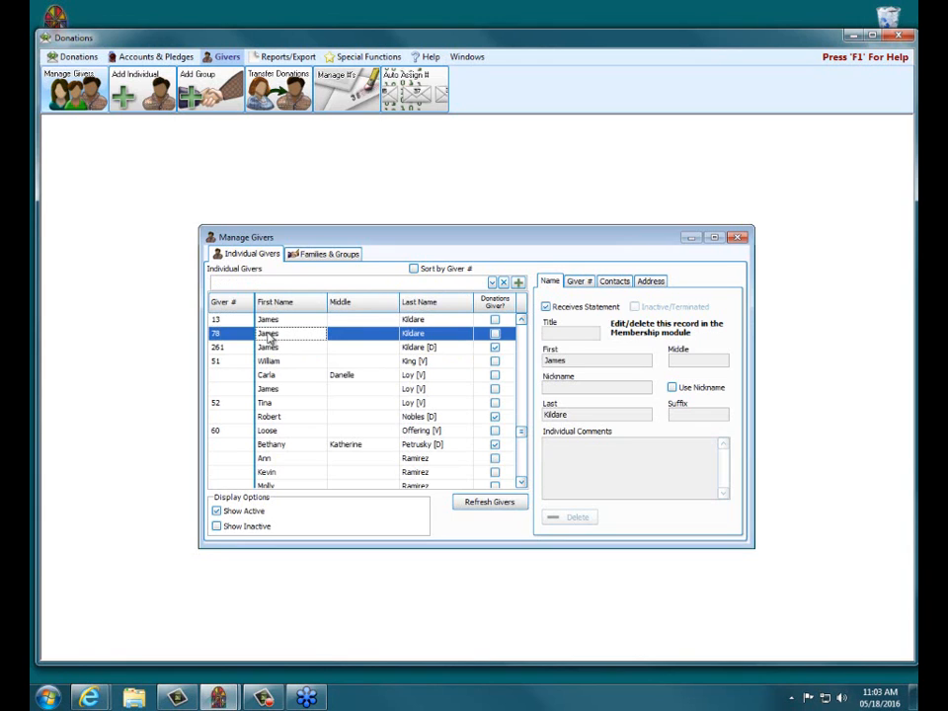
{"action": "left_click", "coordinate": [271, 347]}
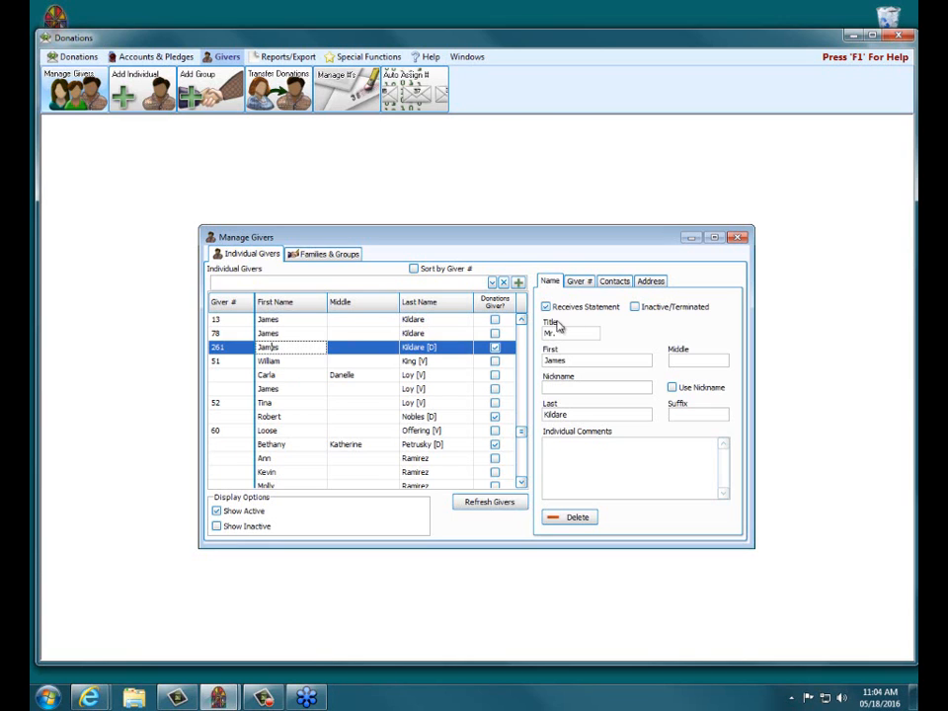
{"action": "left_click", "coordinate": [521, 320]}
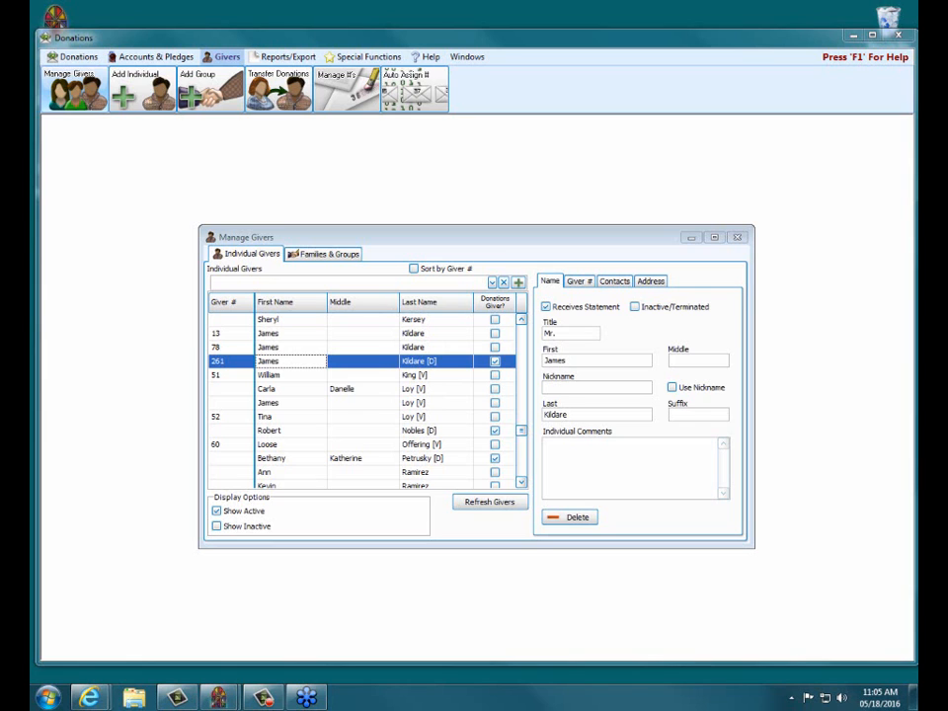
{"action": "left_click", "coordinate": [322, 339]}
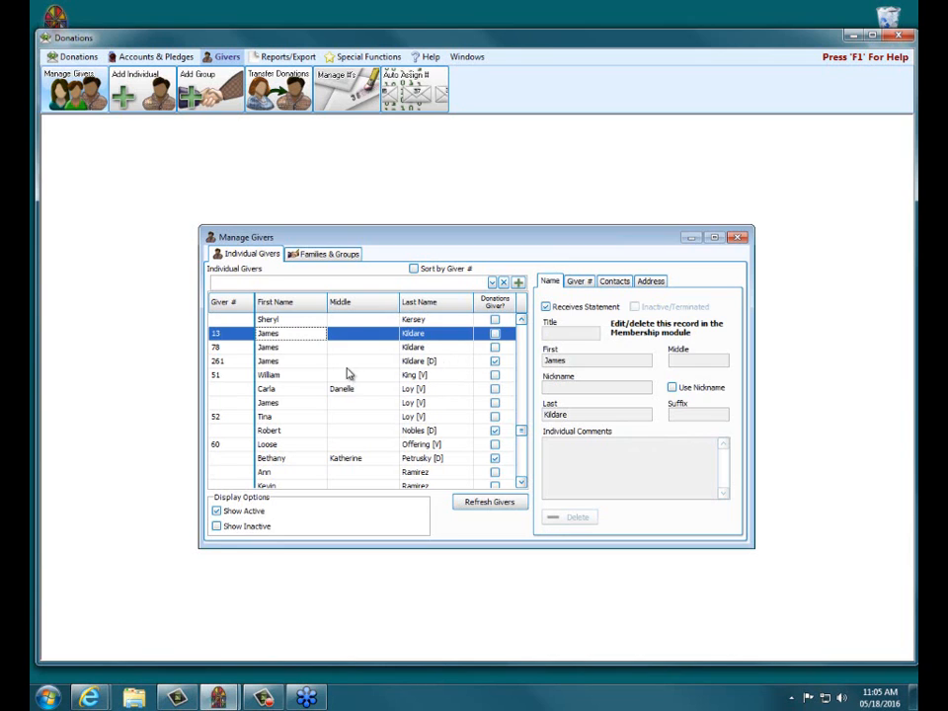
{"action": "left_click", "coordinate": [318, 348]}
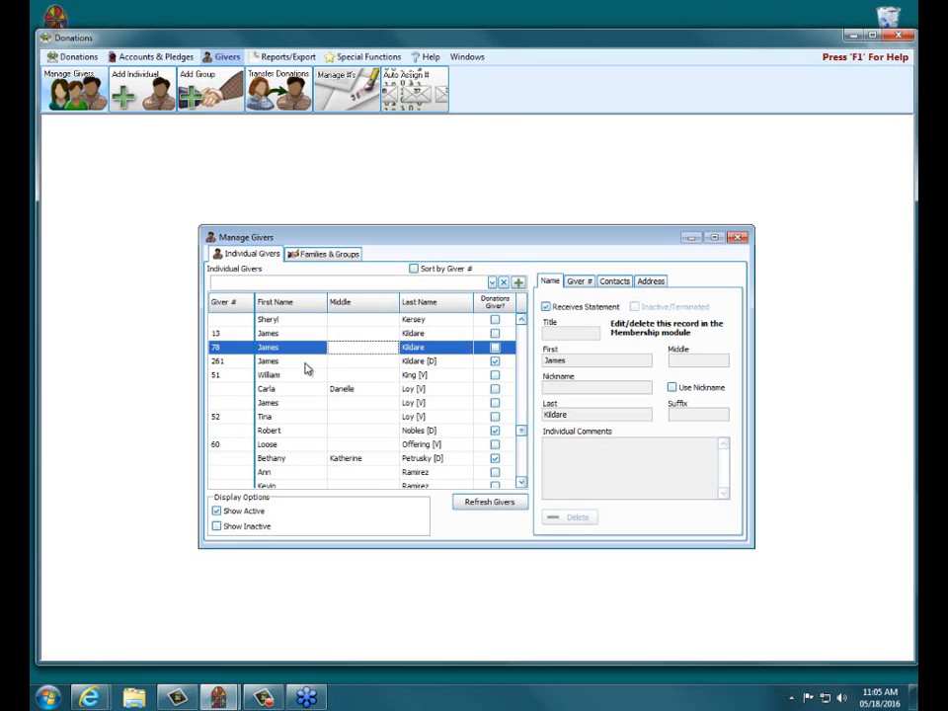
{"action": "left_click", "coordinate": [309, 362]}
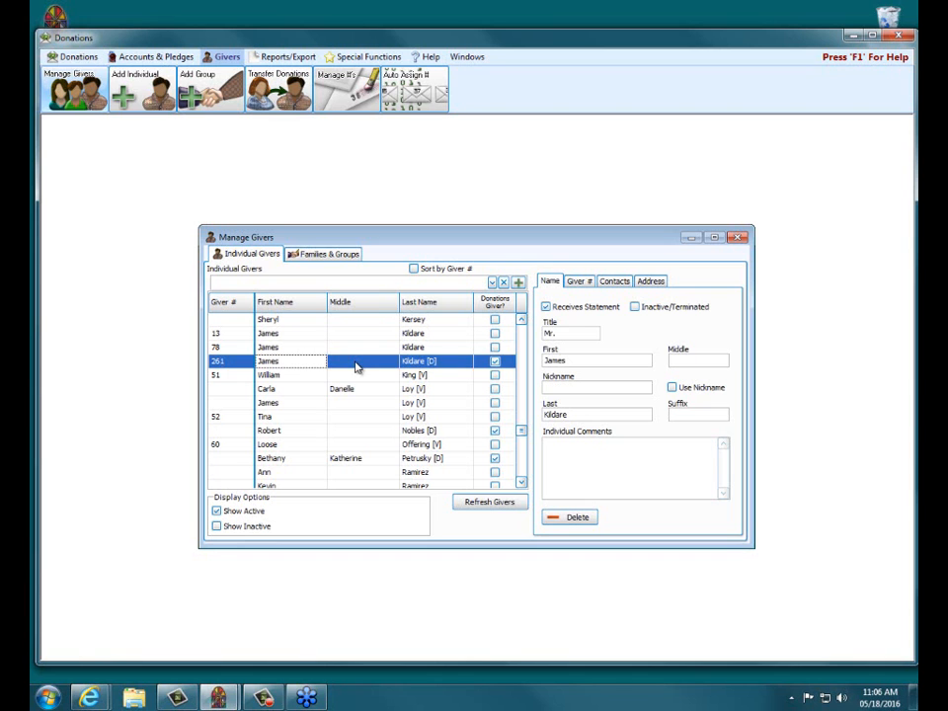
{"action": "left_click", "coordinate": [741, 238]}
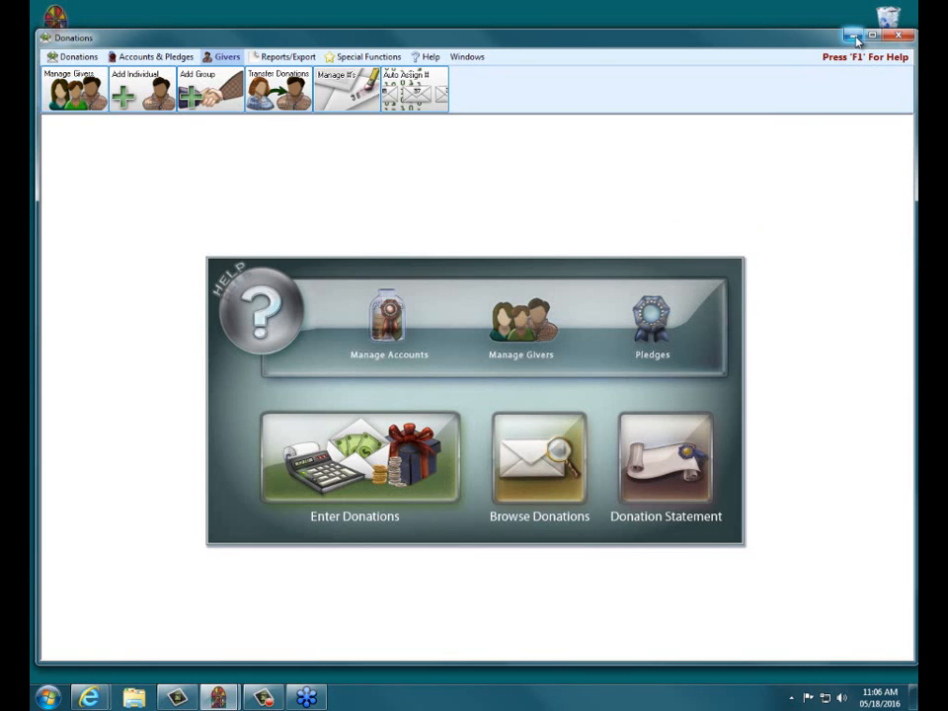
Minimize Donations and open the member records in the Church Windows Membership module.
{"action": "left_click", "coordinate": [854, 37]}
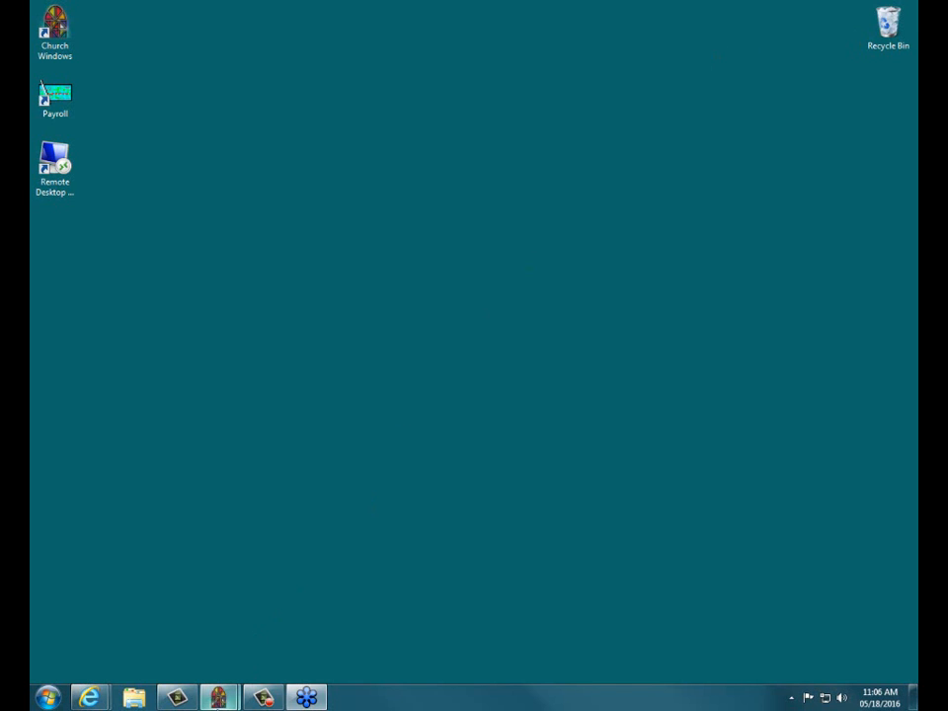
{"action": "mouse_move", "coordinate": [218, 697]}
{"action": "left_click", "coordinate": [149, 613]}
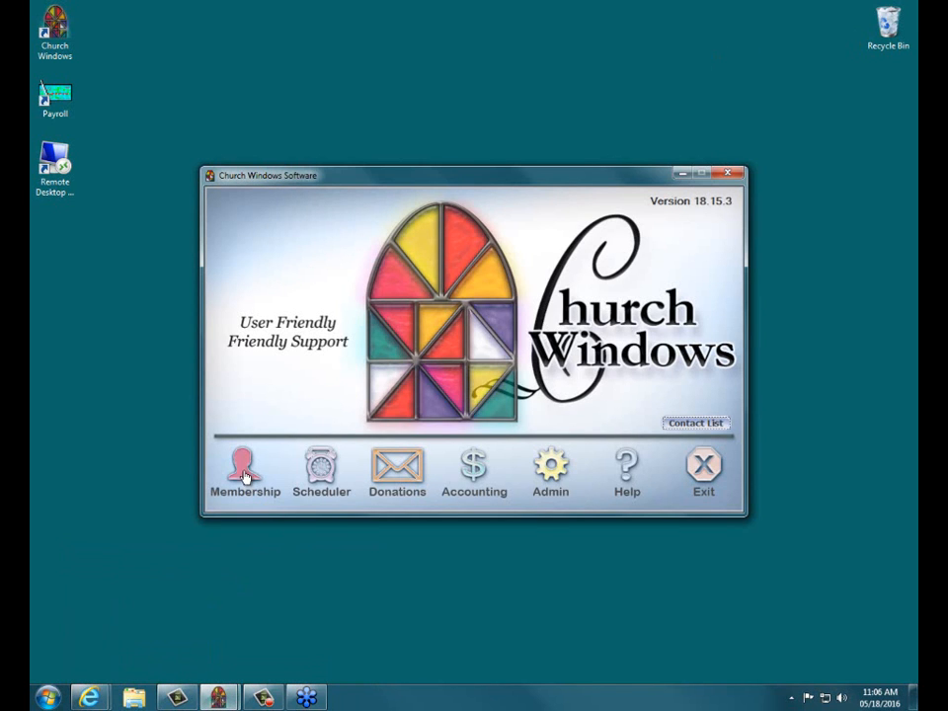
{"action": "left_click", "coordinate": [245, 472]}
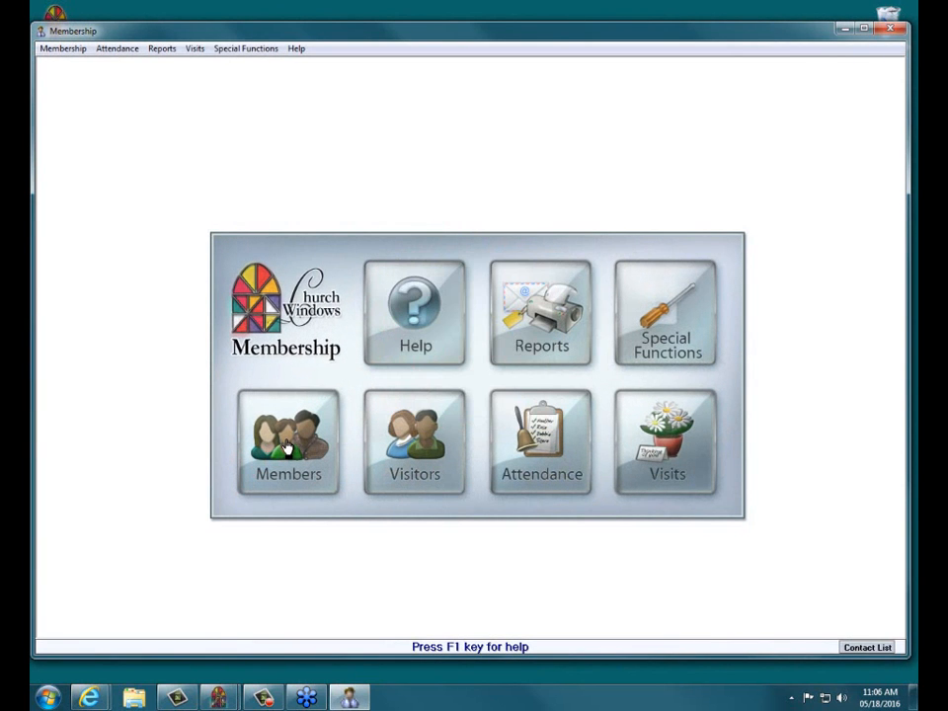
{"action": "left_click", "coordinate": [285, 447]}
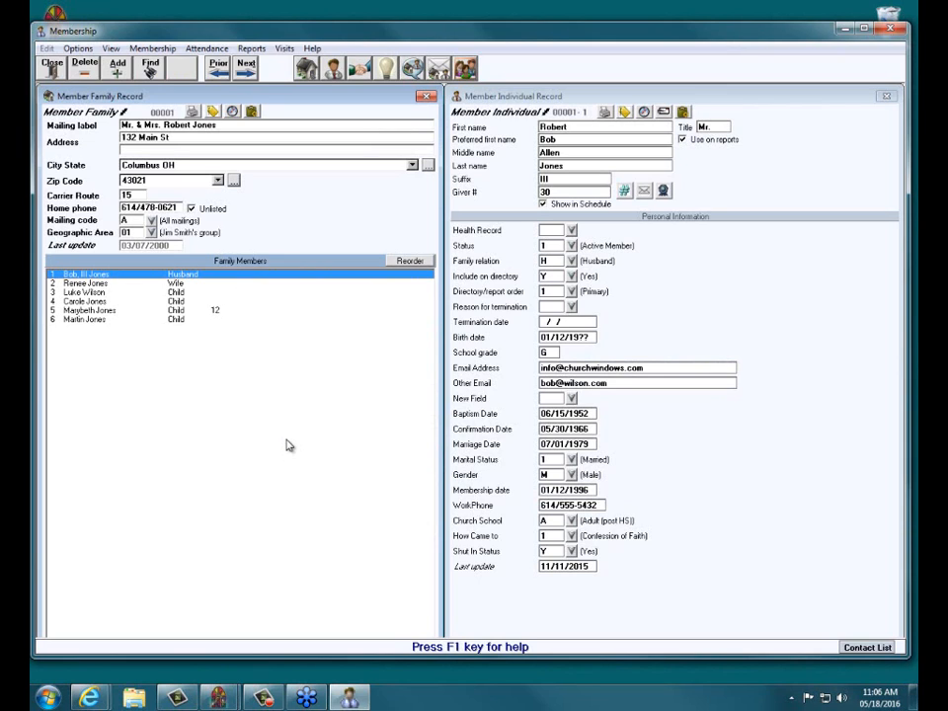
Find the member families whose mailing label contains the duplicated surname, using an asterisk wildcard.
{"action": "left_click", "coordinate": [150, 68]}
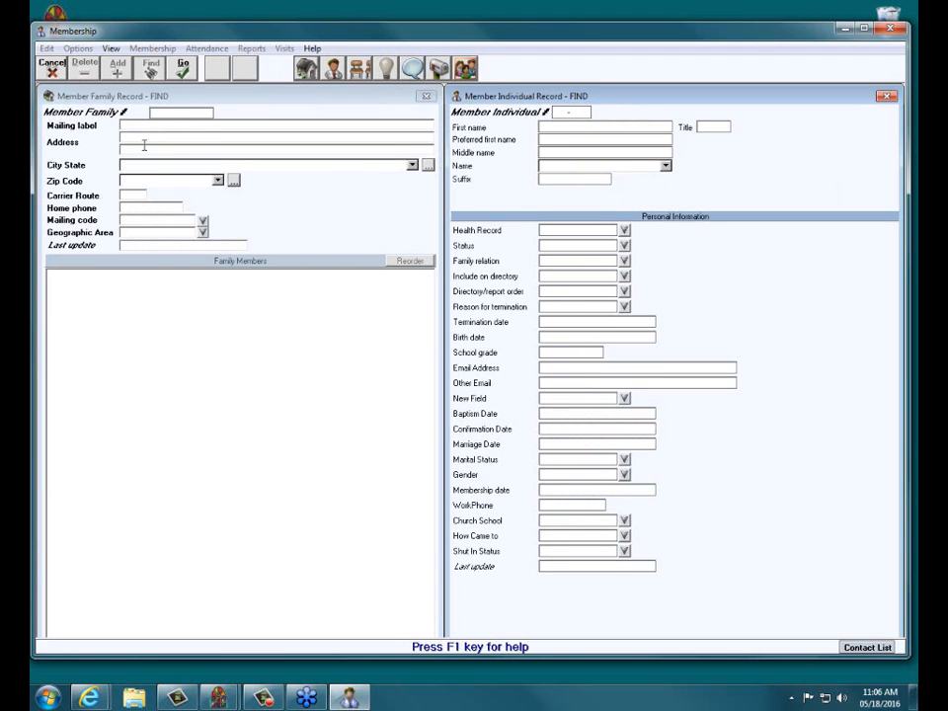
{"action": "left_click", "coordinate": [146, 125]}
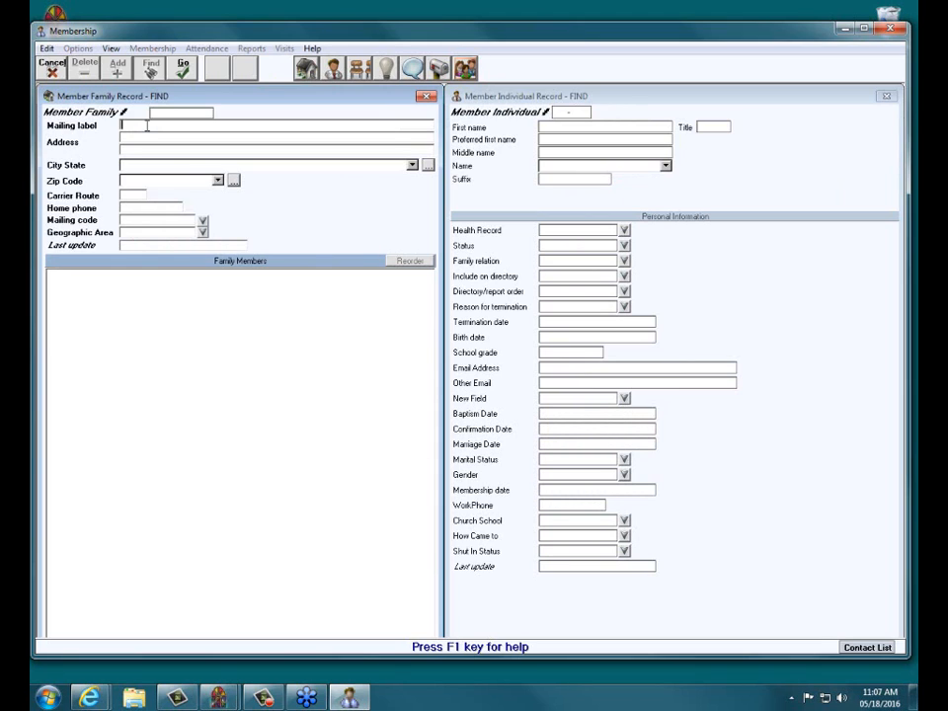
{"action": "type", "text": "T"}
{"action": "type", "text": "kild"}
{"action": "type", "text": "are*"}
{"action": "left_click", "coordinate": [183, 65]}
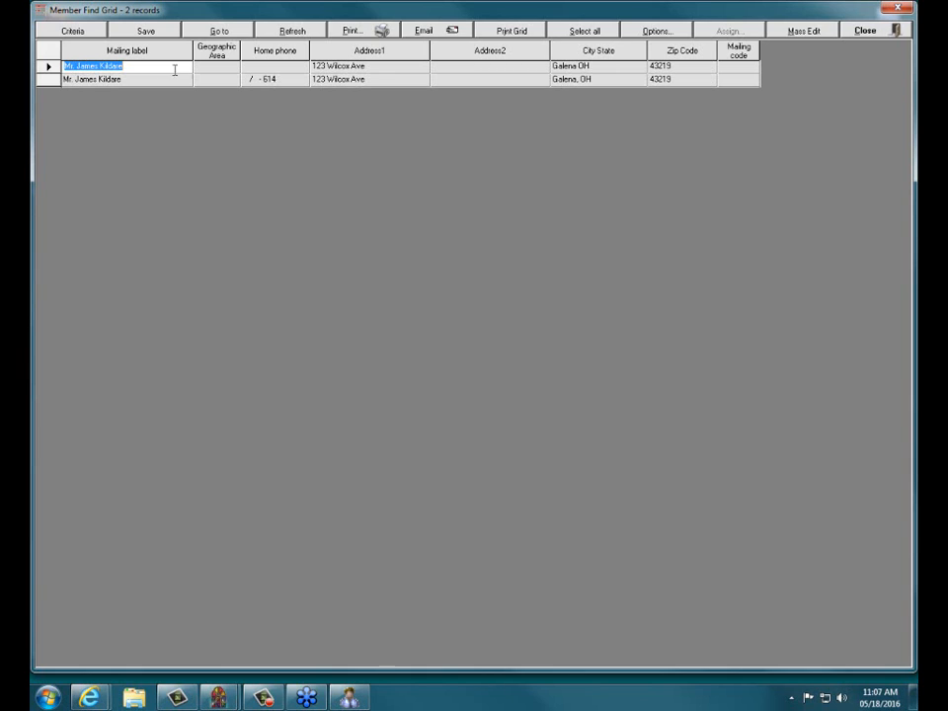
Open the first and second matching member records from the find grid to compare their details.
{"action": "left_click", "coordinate": [49, 67]}
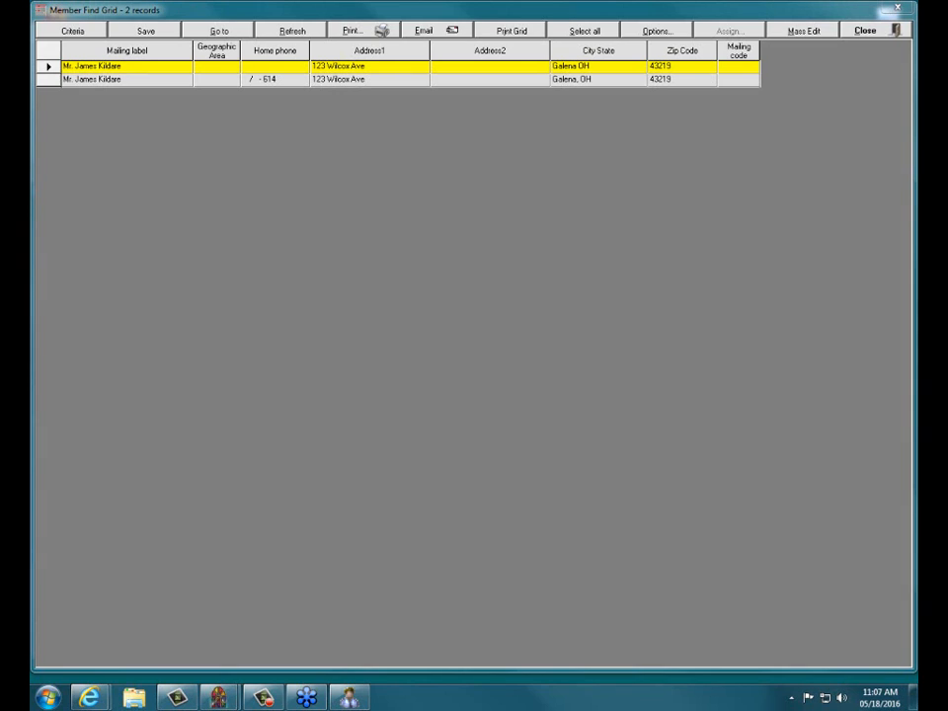
{"action": "left_click_drag", "start_coordinate": [209, 30], "coordinate": [237, 30]}
{"action": "left_click", "coordinate": [226, 27]}
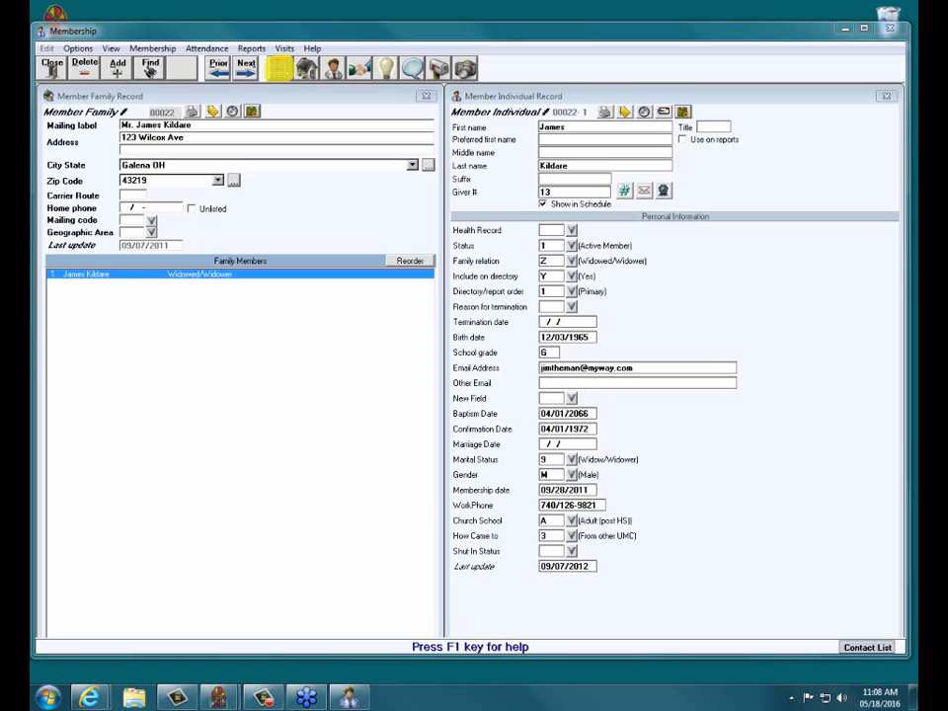
{"action": "left_click", "coordinate": [280, 67]}
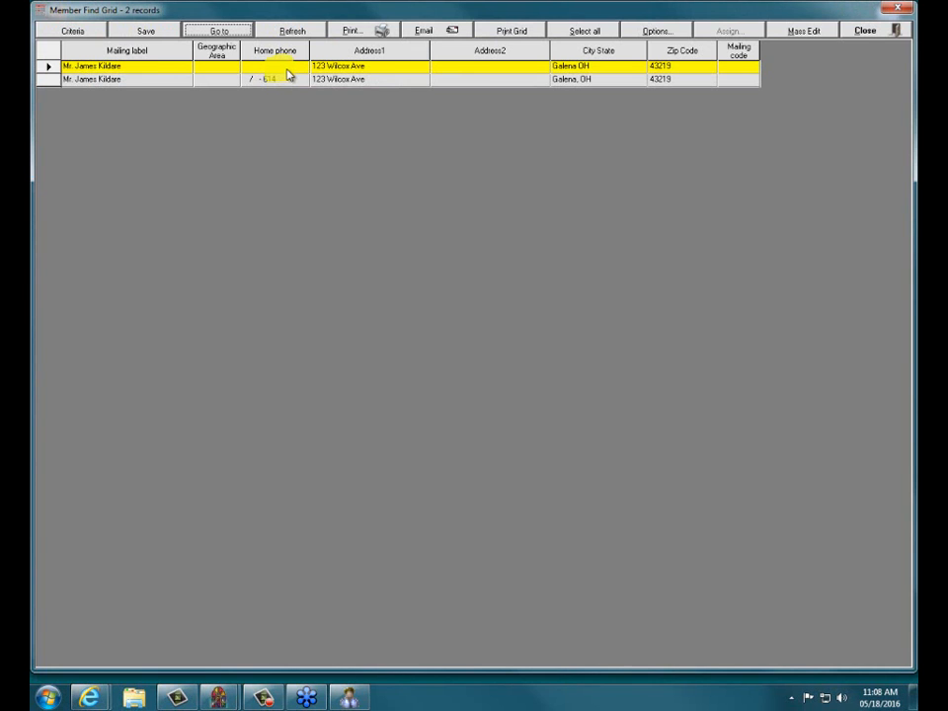
{"action": "left_click", "coordinate": [44, 82]}
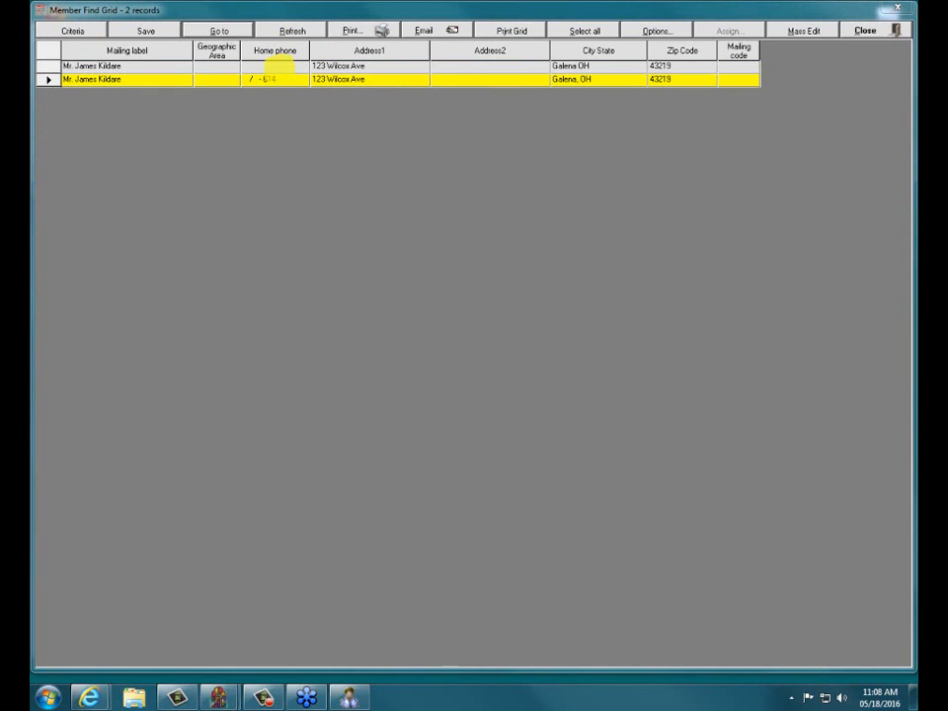
{"action": "left_click", "coordinate": [225, 34]}
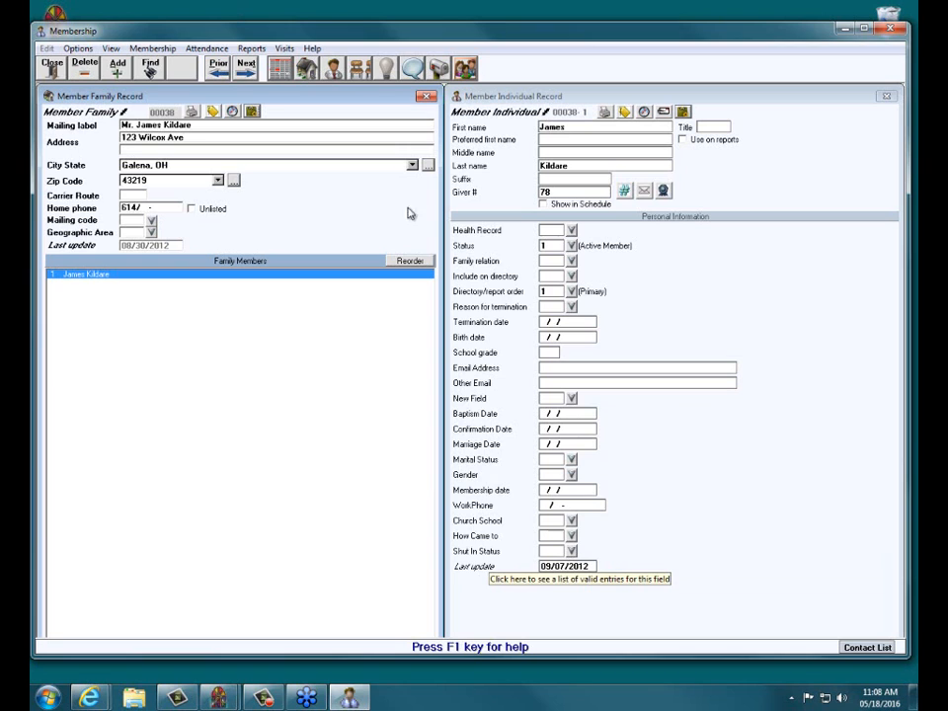
Return to the first matching member record, append an asterisk to its first name, and save it.
{"action": "left_click", "coordinate": [281, 72]}
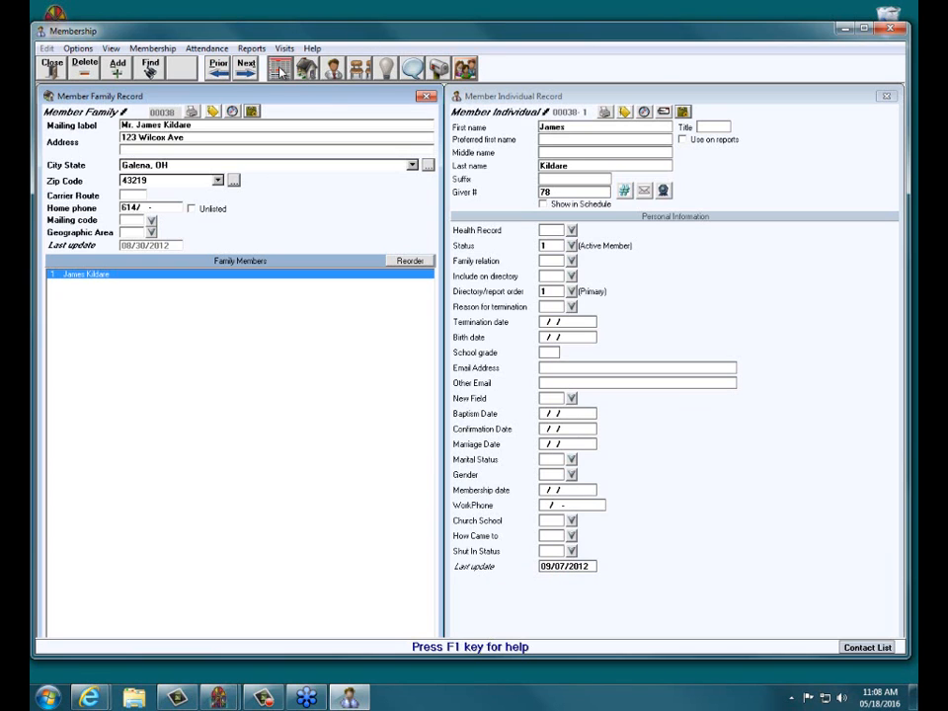
{"action": "left_click", "coordinate": [45, 67]}
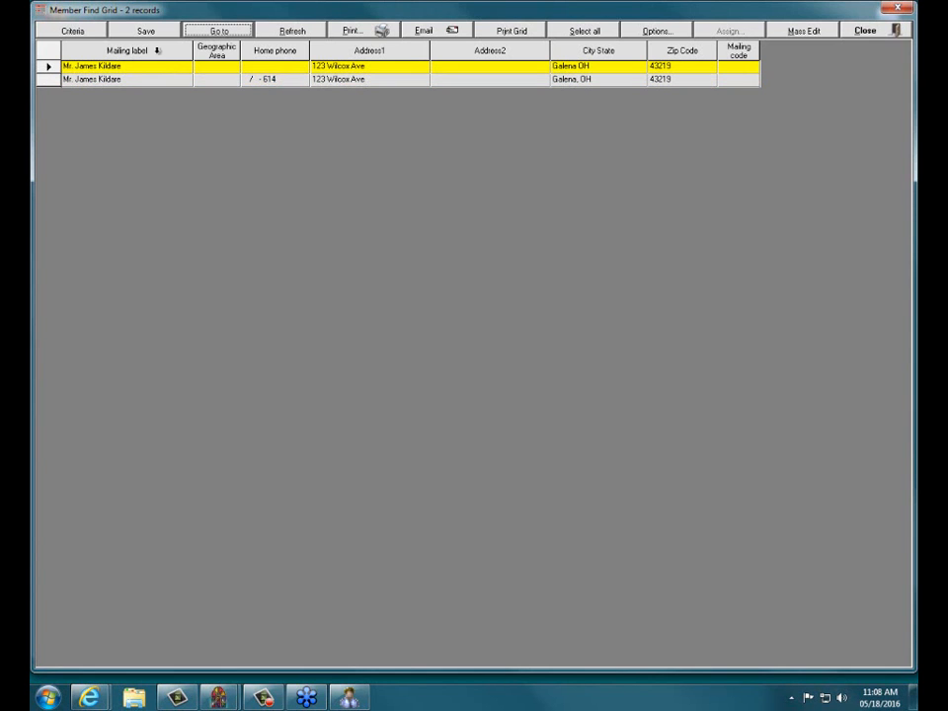
{"action": "left_click", "coordinate": [219, 31]}
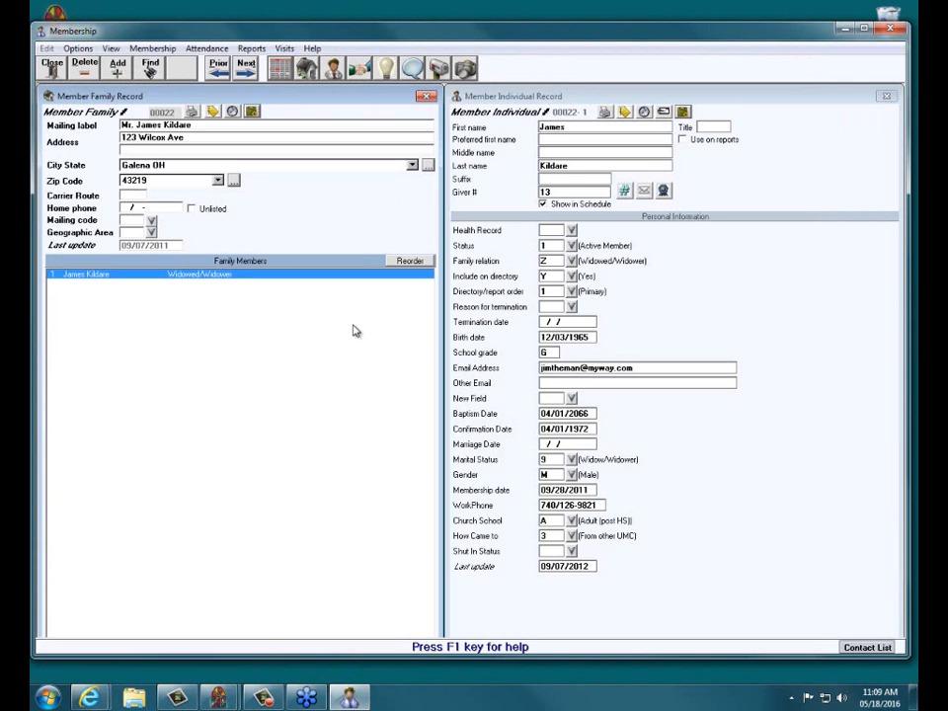
{"action": "left_click", "coordinate": [566, 193]}
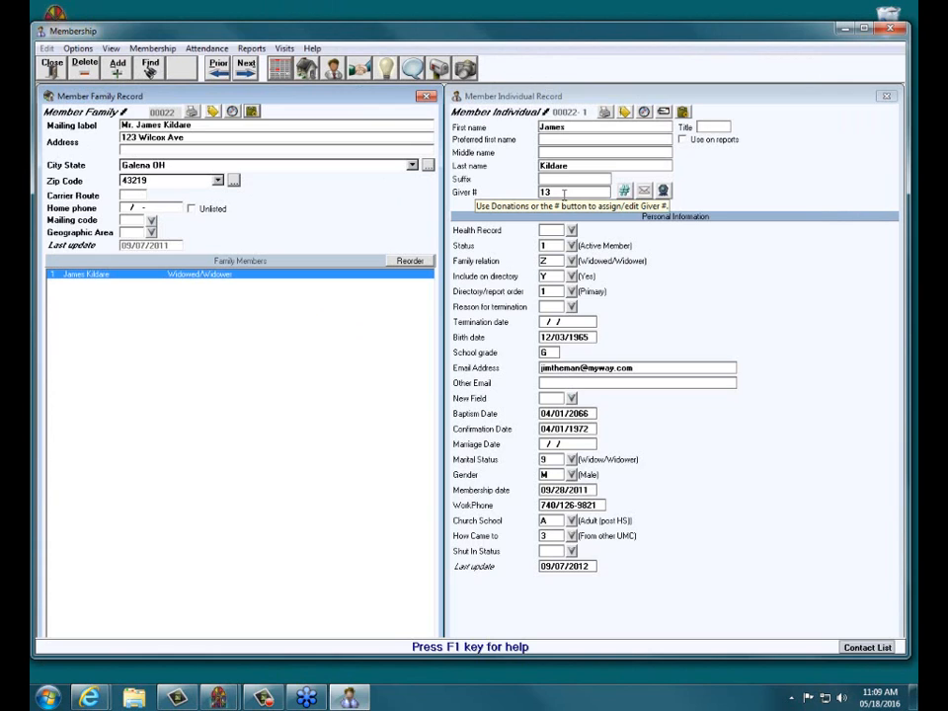
{"action": "left_click", "coordinate": [583, 128]}
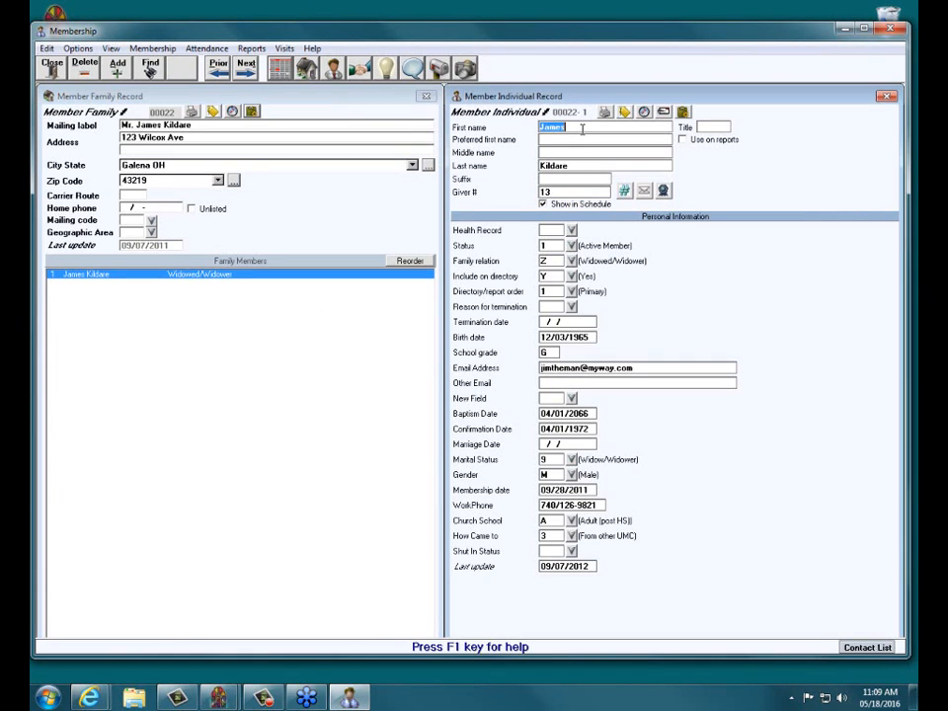
{"action": "left_click", "coordinate": [583, 128]}
{"action": "type", "text": "*"}
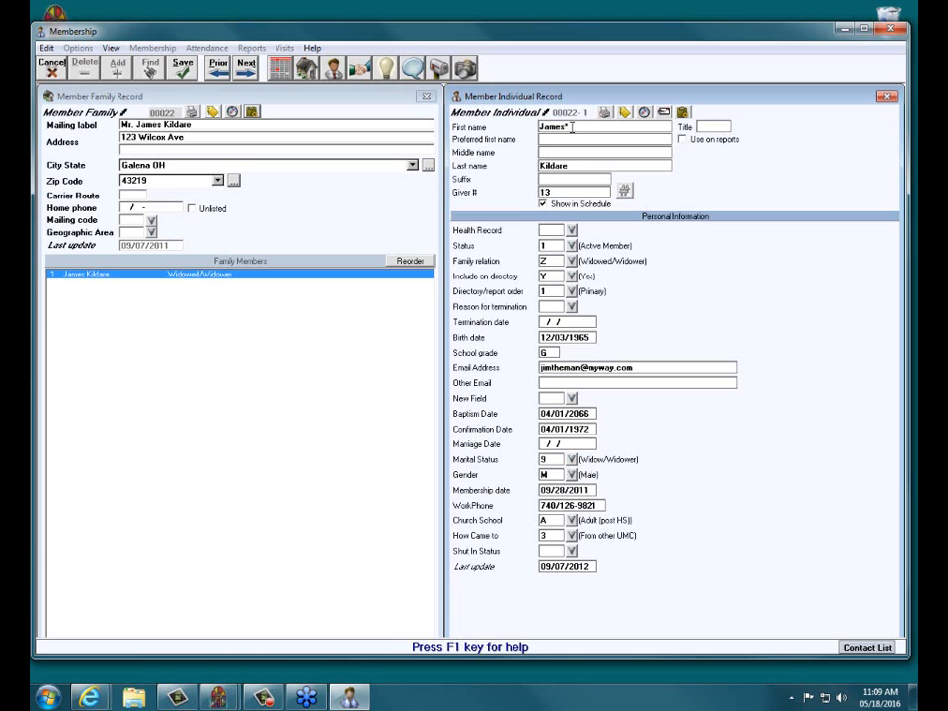
{"action": "left_click", "coordinate": [182, 68]}
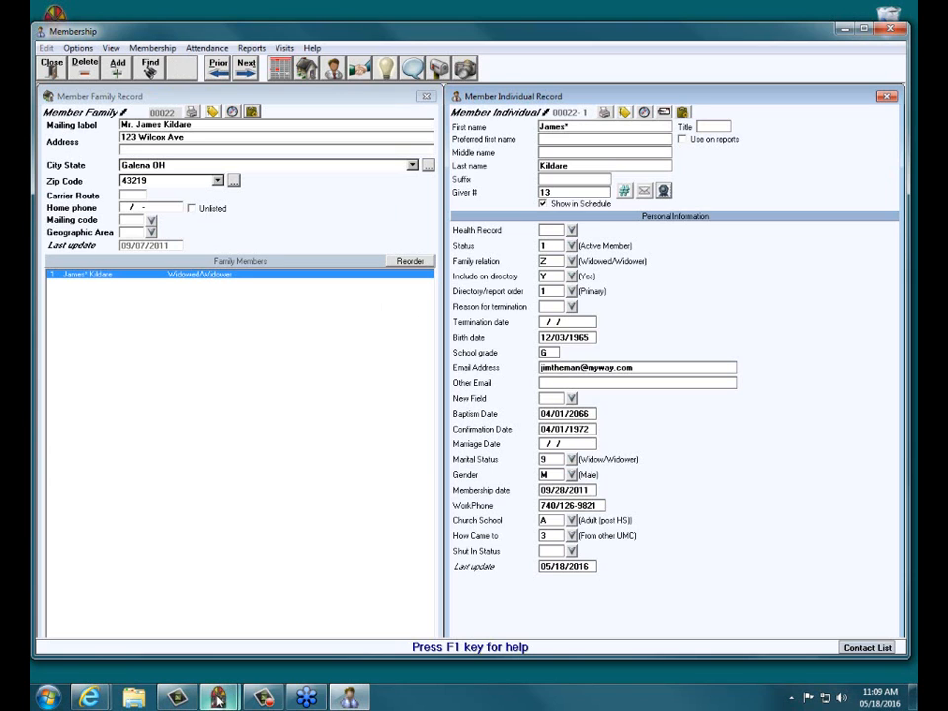
Switch to Donations, look up the asterisk-marked giver by surname in Manage Givers, and close the list after checking it.
{"action": "mouse_move", "coordinate": [218, 698]}
{"action": "left_click", "coordinate": [293, 607]}
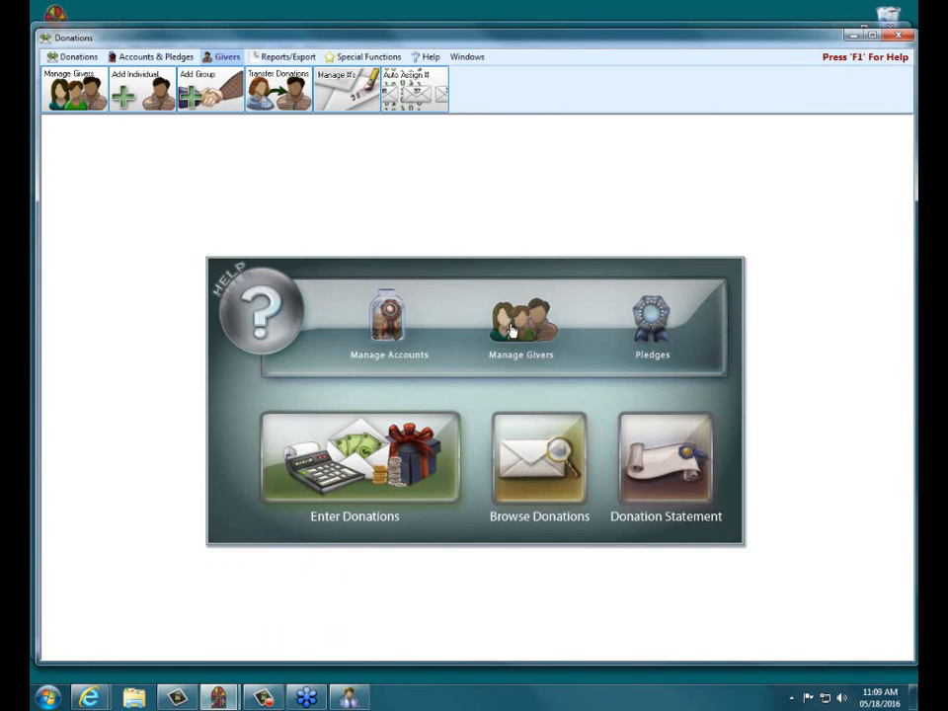
{"action": "left_click", "coordinate": [509, 290]}
{"action": "left_click", "coordinate": [330, 287]}
{"action": "type", "text": "kilda"}
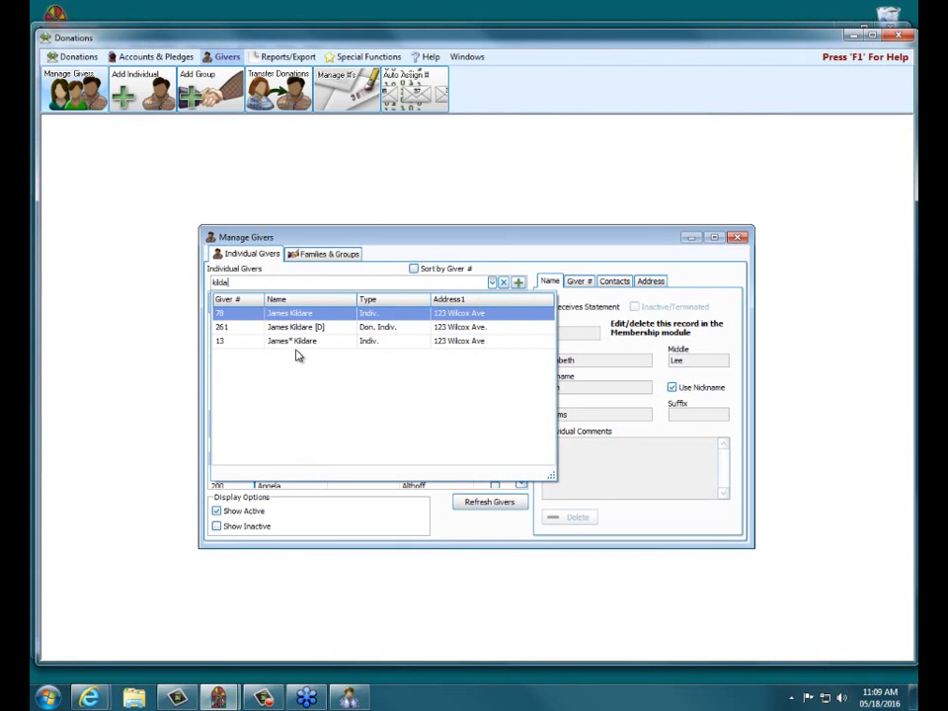
{"action": "left_click", "coordinate": [291, 343]}
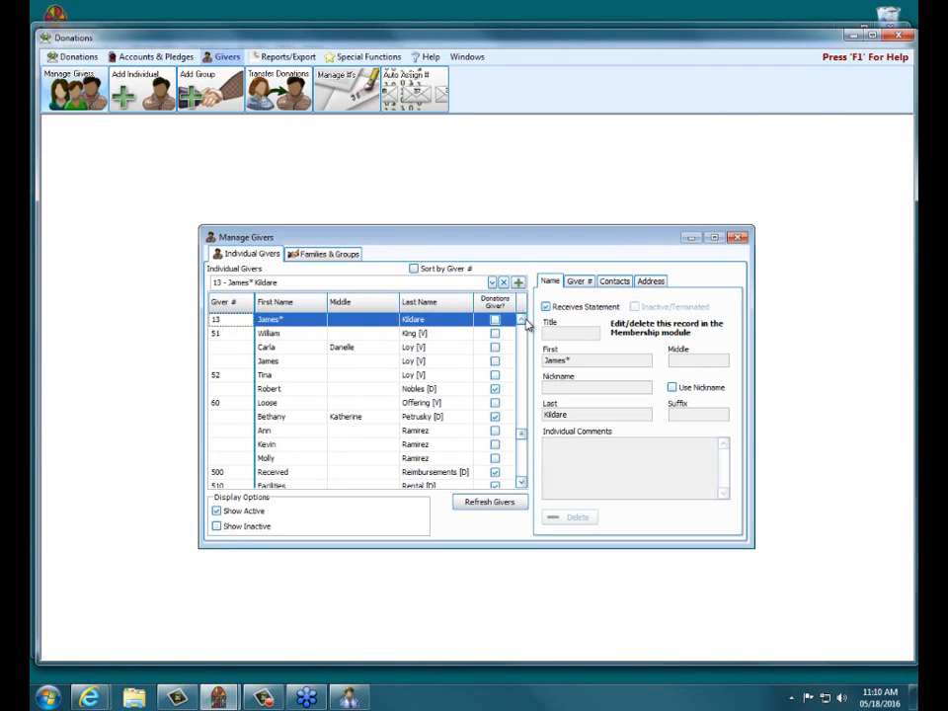
{"action": "scroll", "coordinate": [525, 322], "scroll_direction": "up", "scroll_amount": 1}
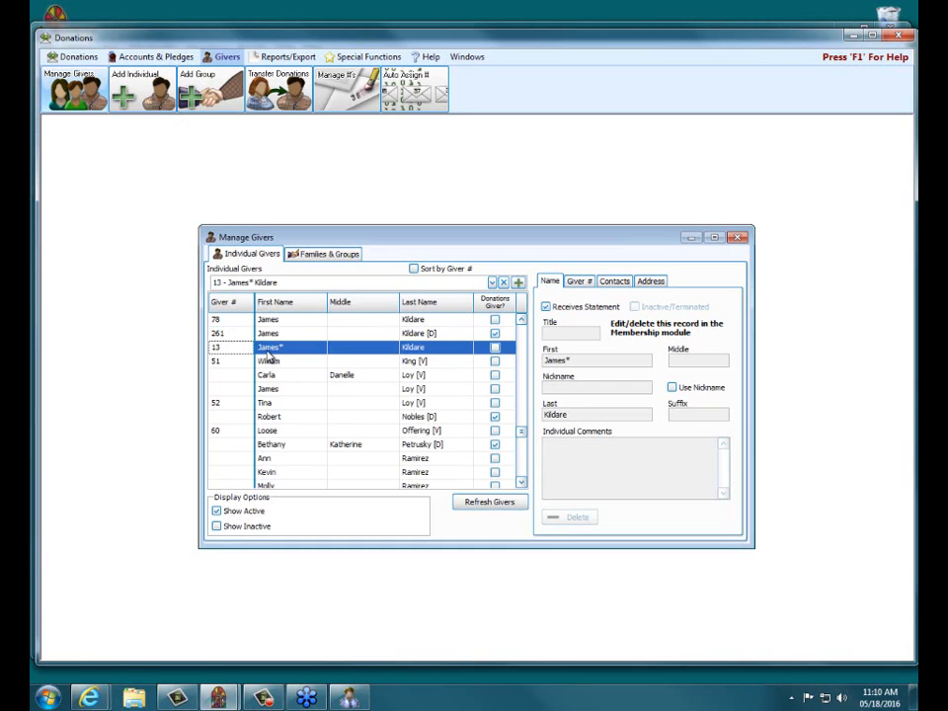
{"action": "left_click", "coordinate": [739, 238]}
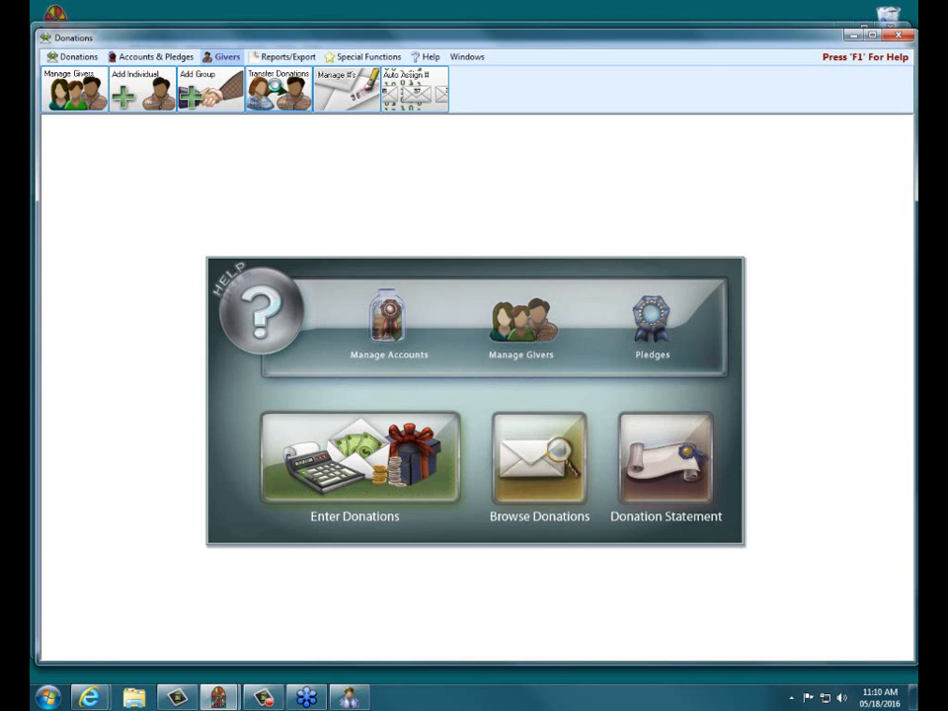
Start Transfer Donations, dismiss the error dialog, and choose the asterisk-marked duplicate as the giver receiving the donations.
{"action": "left_click", "coordinate": [280, 88]}
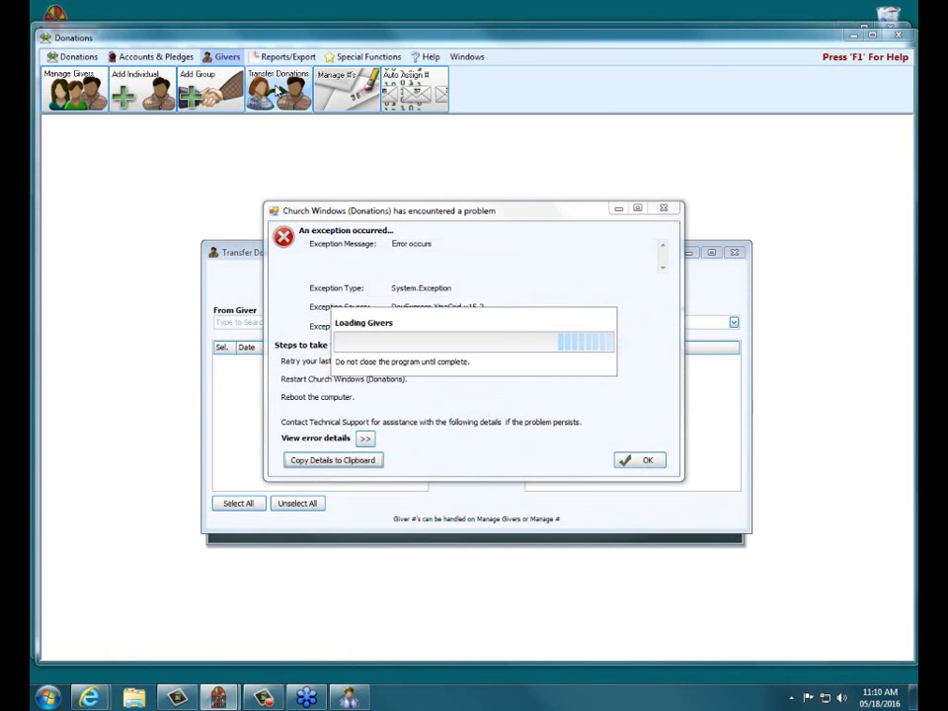
{"action": "left_click", "coordinate": [643, 462]}
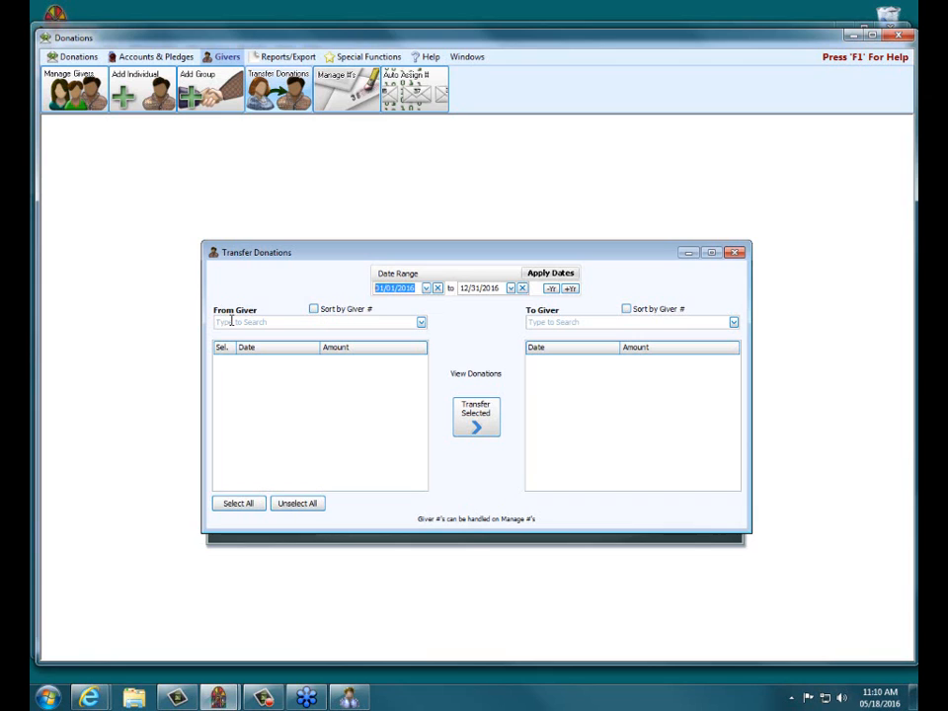
{"action": "left_click", "coordinate": [557, 321]}
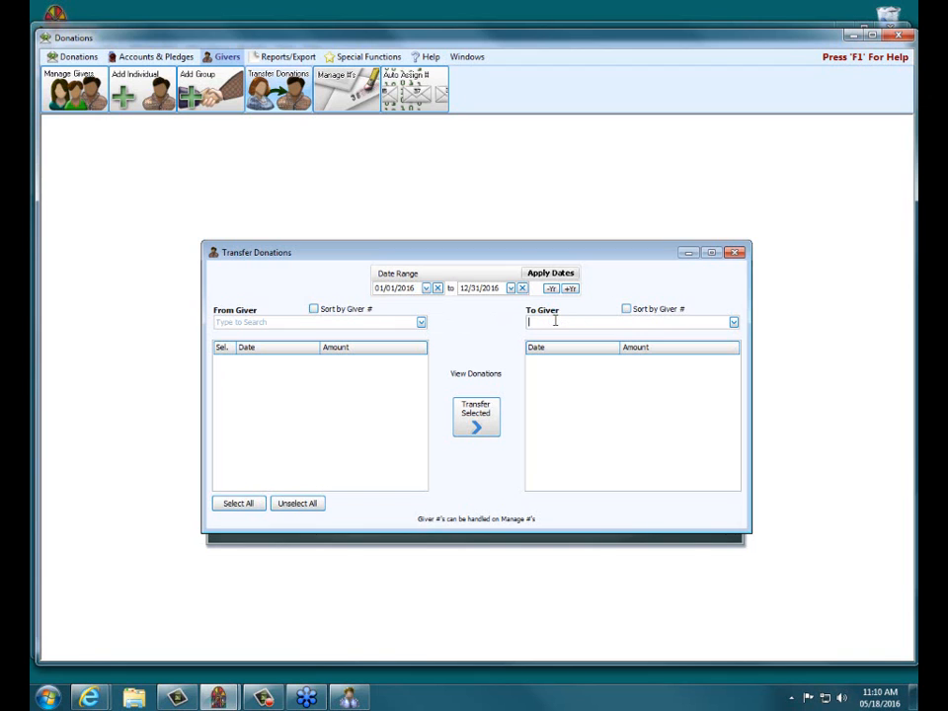
{"action": "type", "text": "ja"}
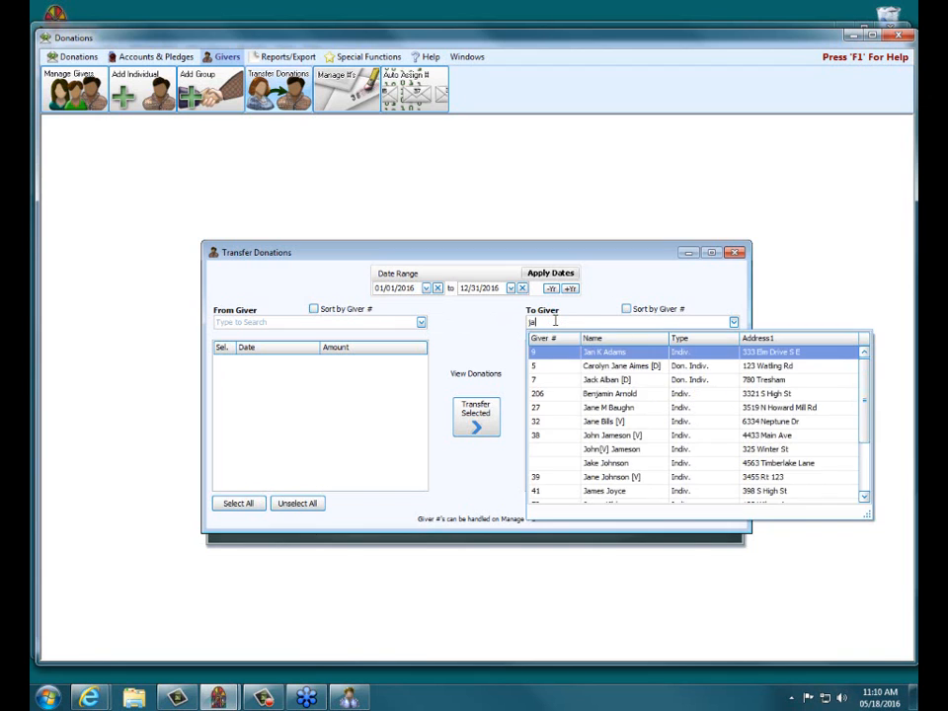
{"action": "type", "text": "mes"}
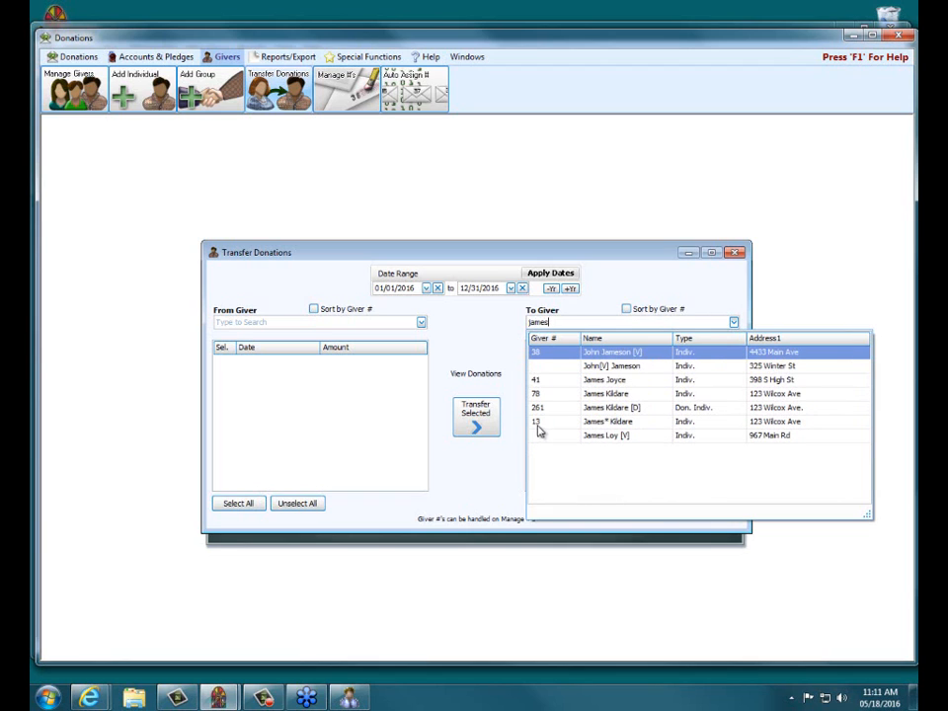
{"action": "left_click", "coordinate": [599, 421]}
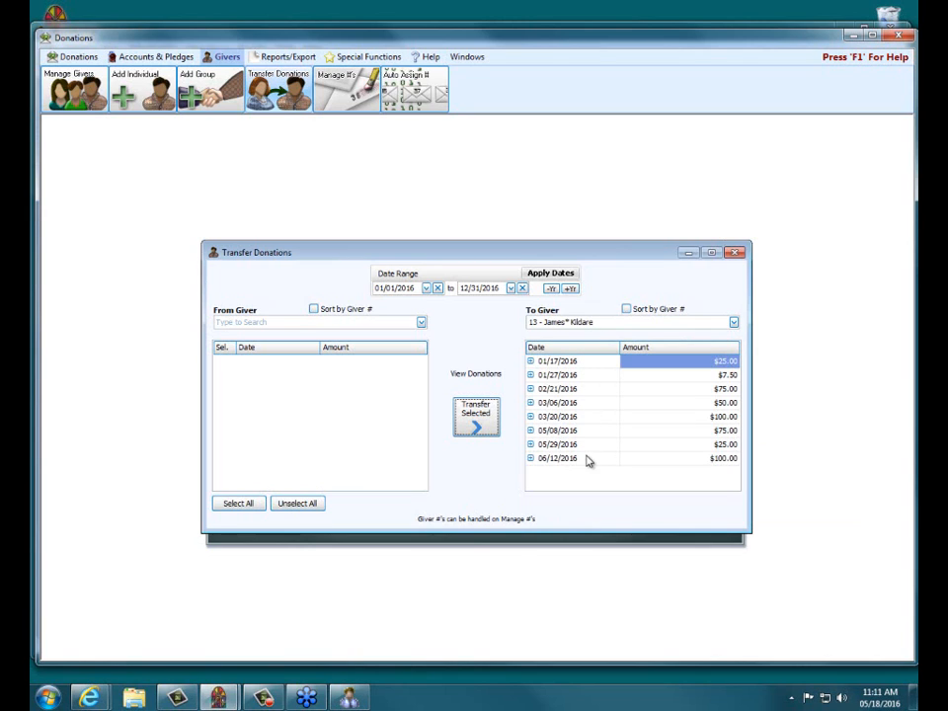
Transfer all listed donations from the unmarked member duplicate, type Indiv., to the asterisk-marked giver and confirm the re-posting.
{"action": "left_click", "coordinate": [274, 323]}
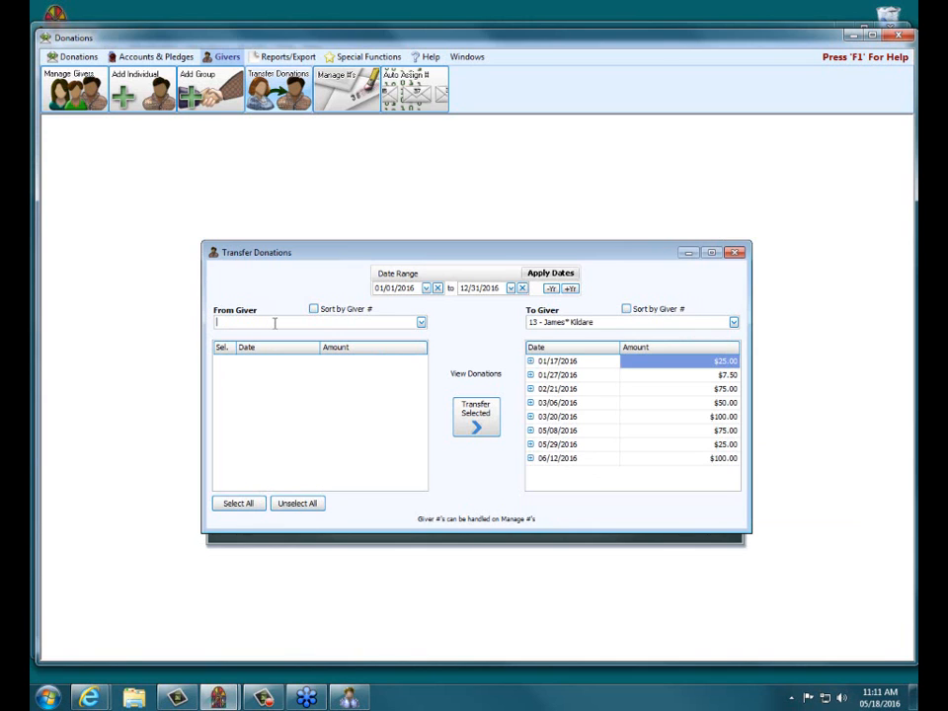
{"action": "type", "text": "kilda"}
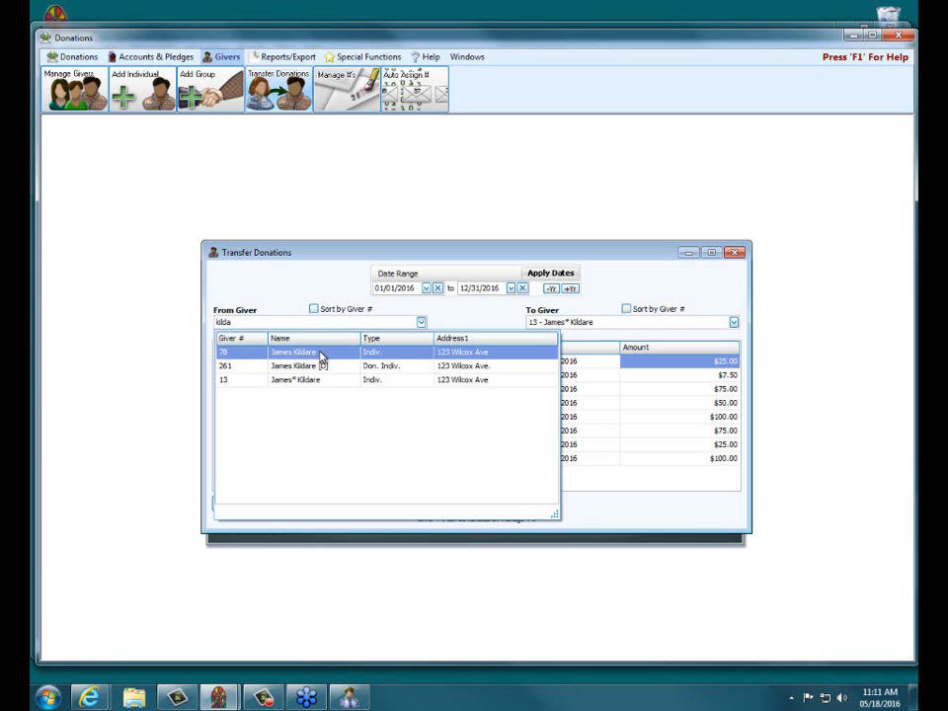
{"action": "left_click", "coordinate": [319, 353]}
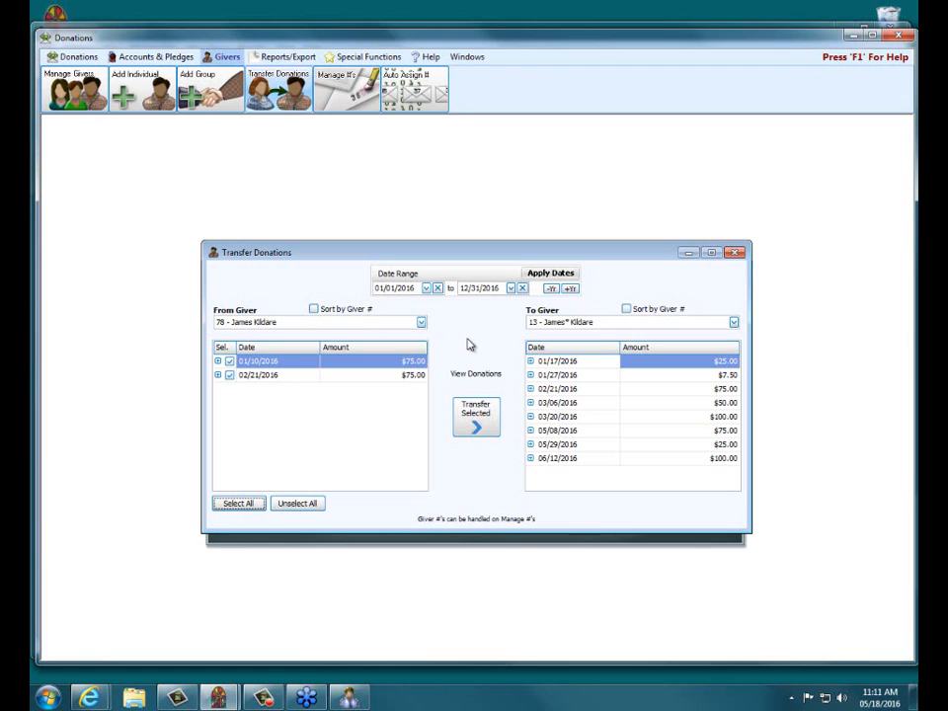
{"action": "left_click", "coordinate": [475, 419]}
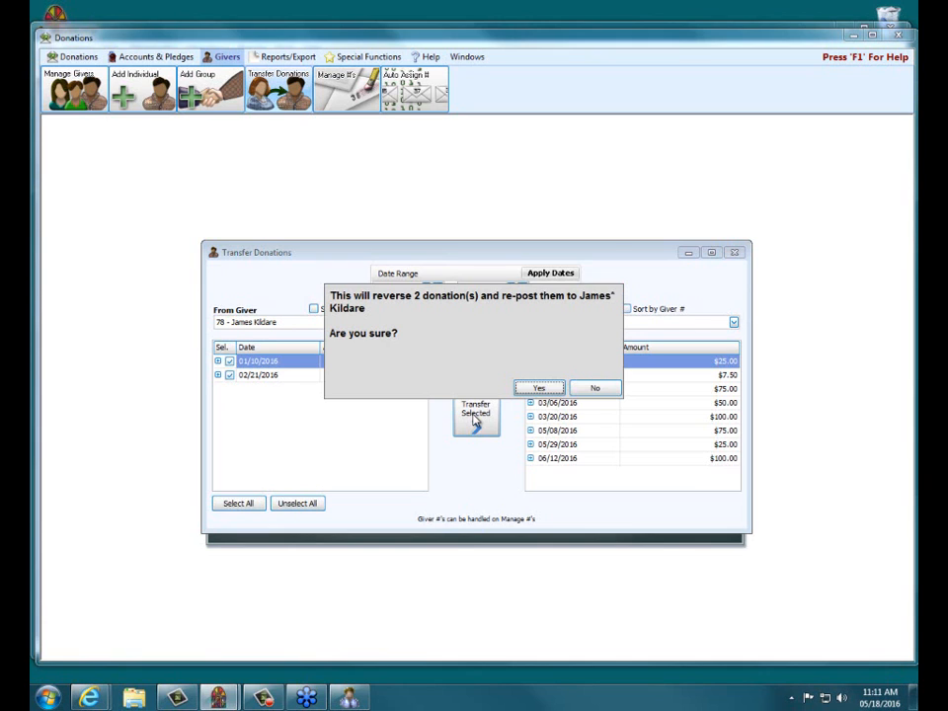
{"action": "left_click", "coordinate": [540, 388]}
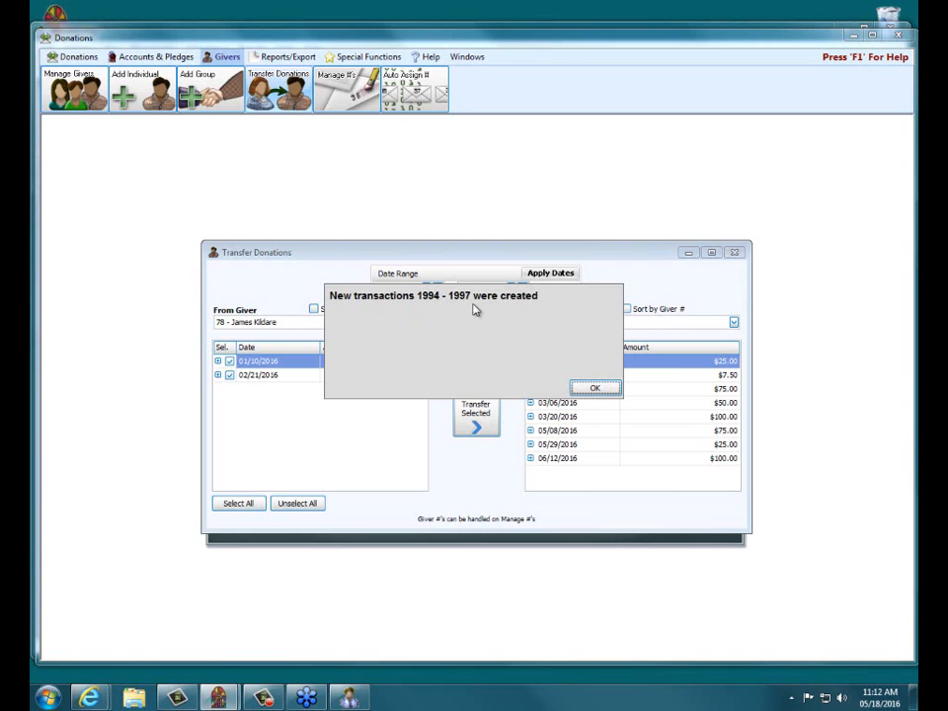
{"action": "left_click", "coordinate": [597, 388]}
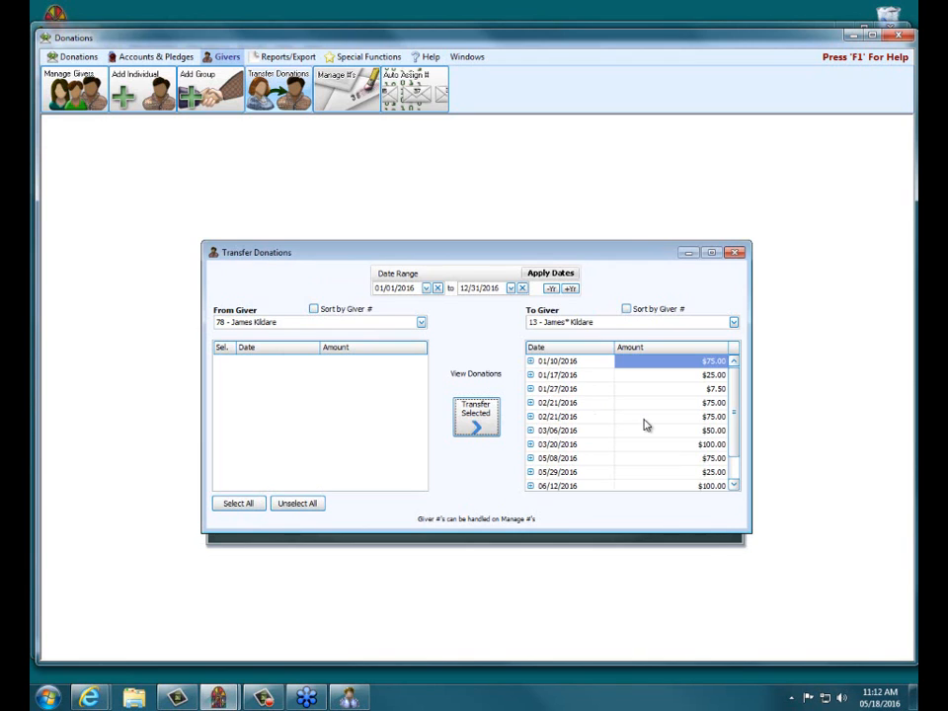
Transfer all listed donations from the [D] duplicate, type Don. Indiv., to the asterisk-marked giver, and close Transfer Donations.
{"action": "left_click", "coordinate": [415, 322]}
{"action": "left_click_drag", "start_coordinate": [415, 322], "coordinate": [150, 322]}
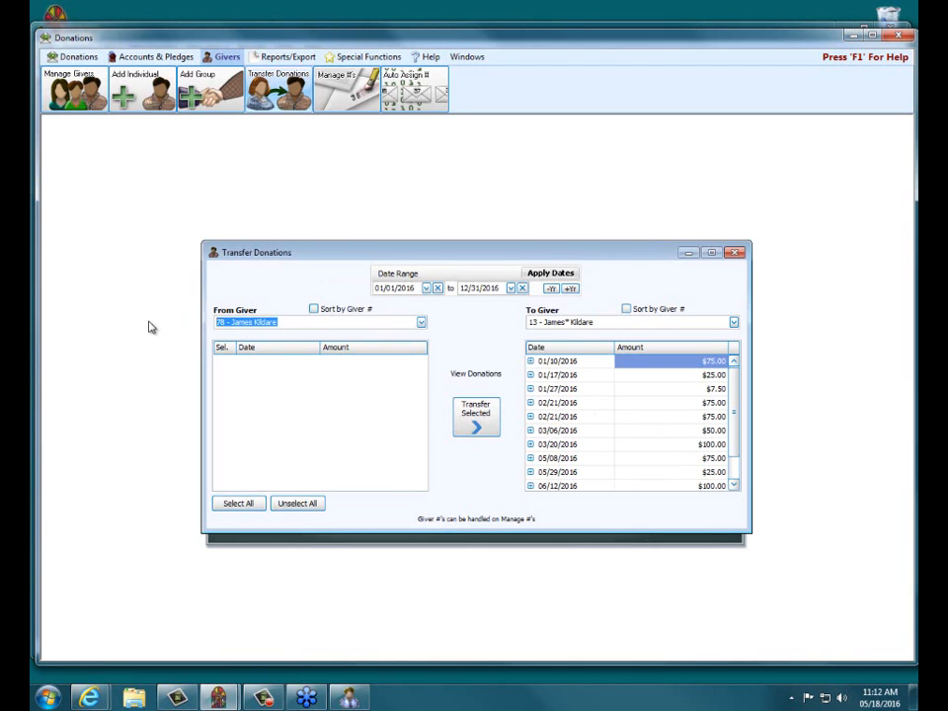
{"action": "type", "text": "kilda"}
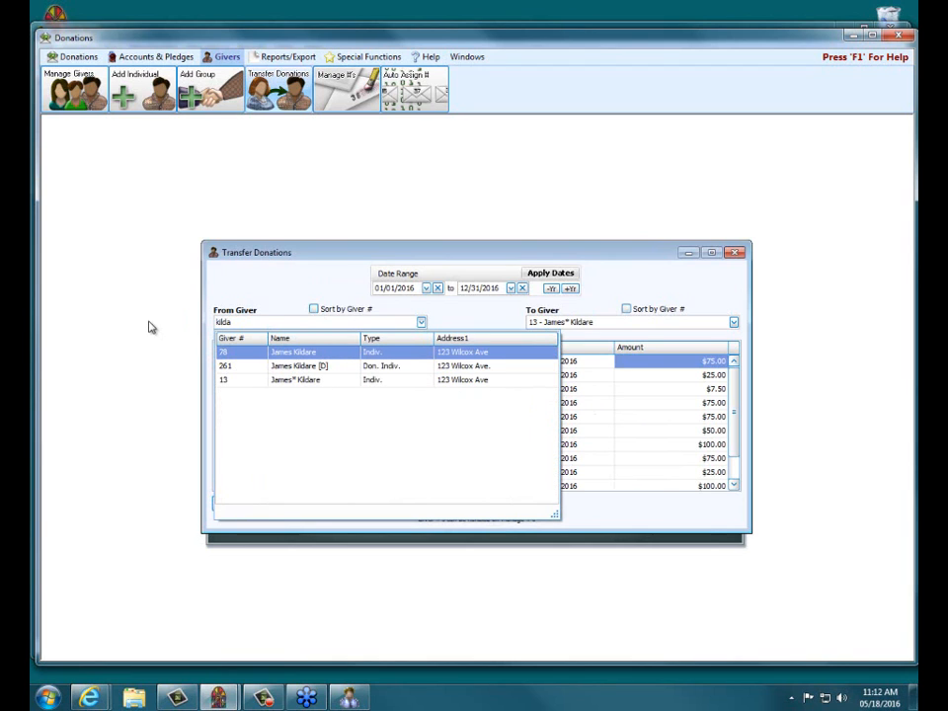
{"action": "left_click", "coordinate": [334, 367]}
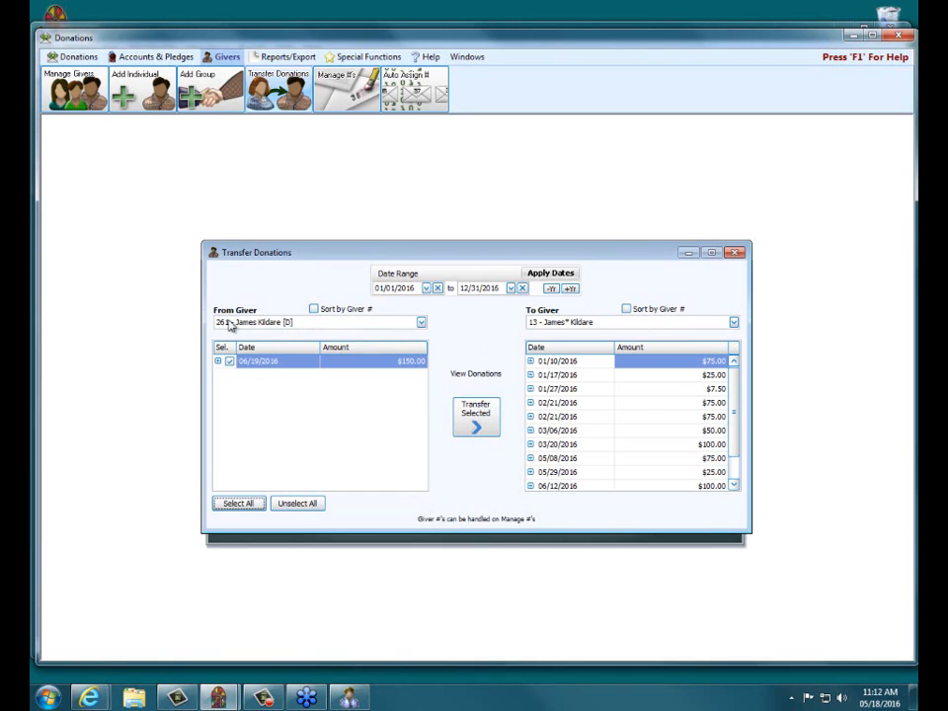
{"action": "left_click", "coordinate": [475, 417]}
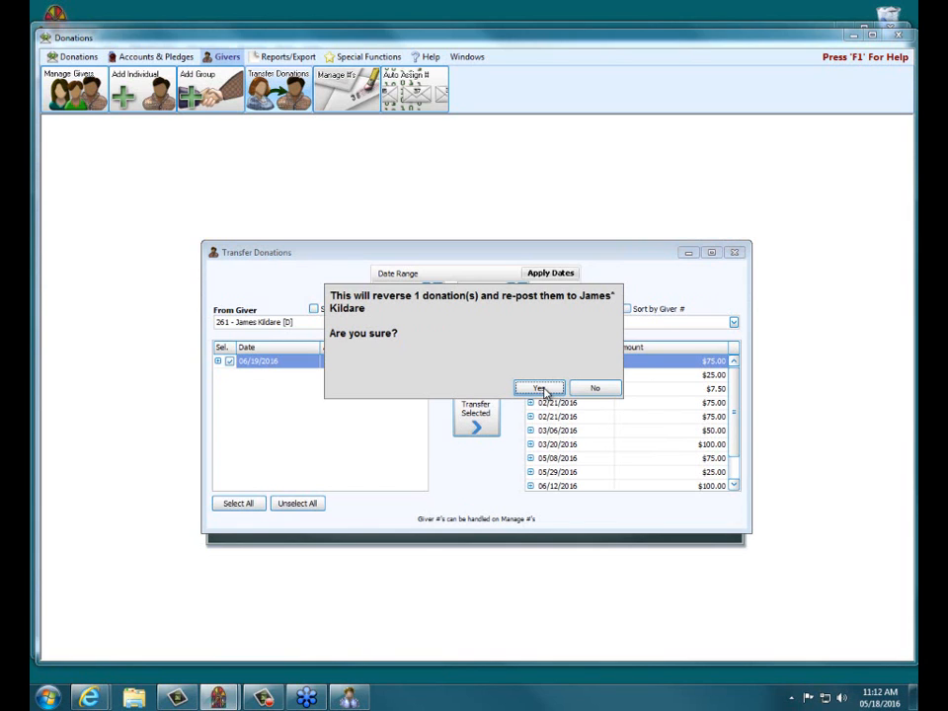
{"action": "left_click", "coordinate": [542, 389]}
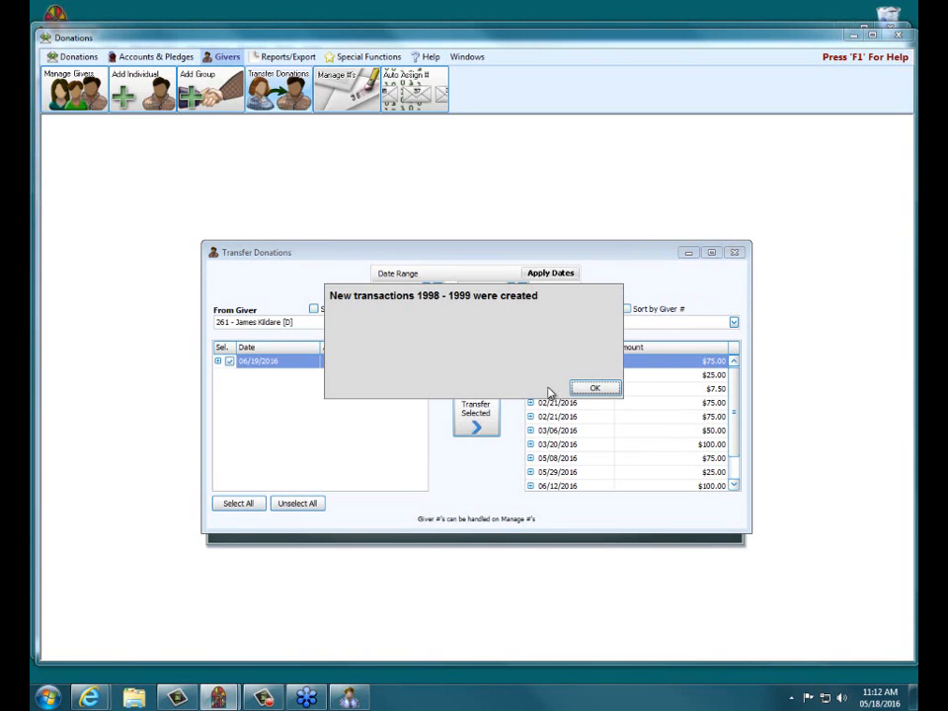
{"action": "left_click", "coordinate": [593, 387]}
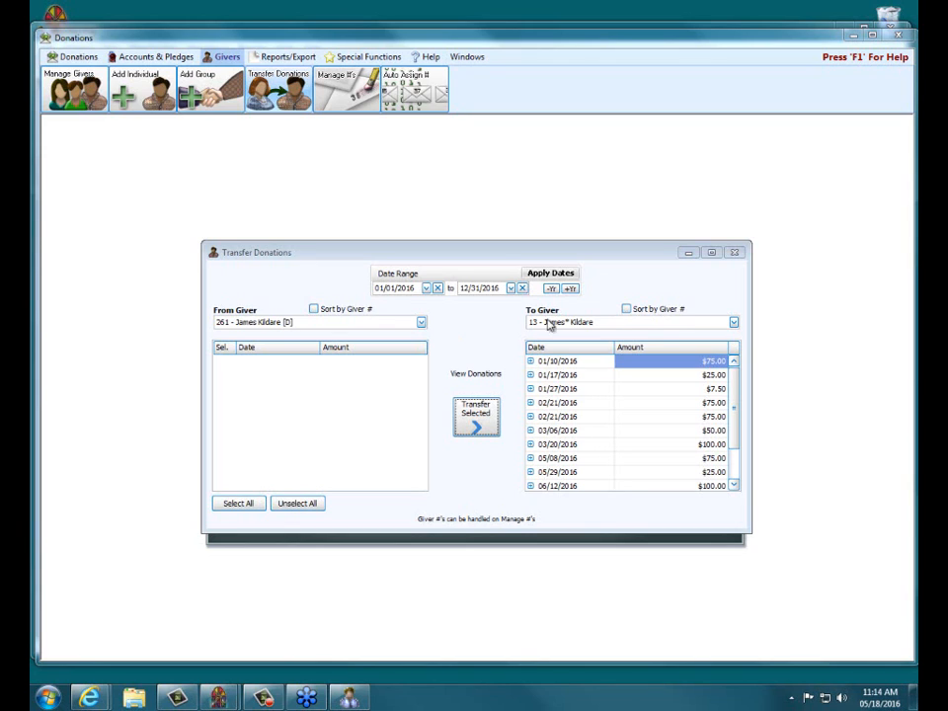
{"action": "left_click", "coordinate": [736, 254]}
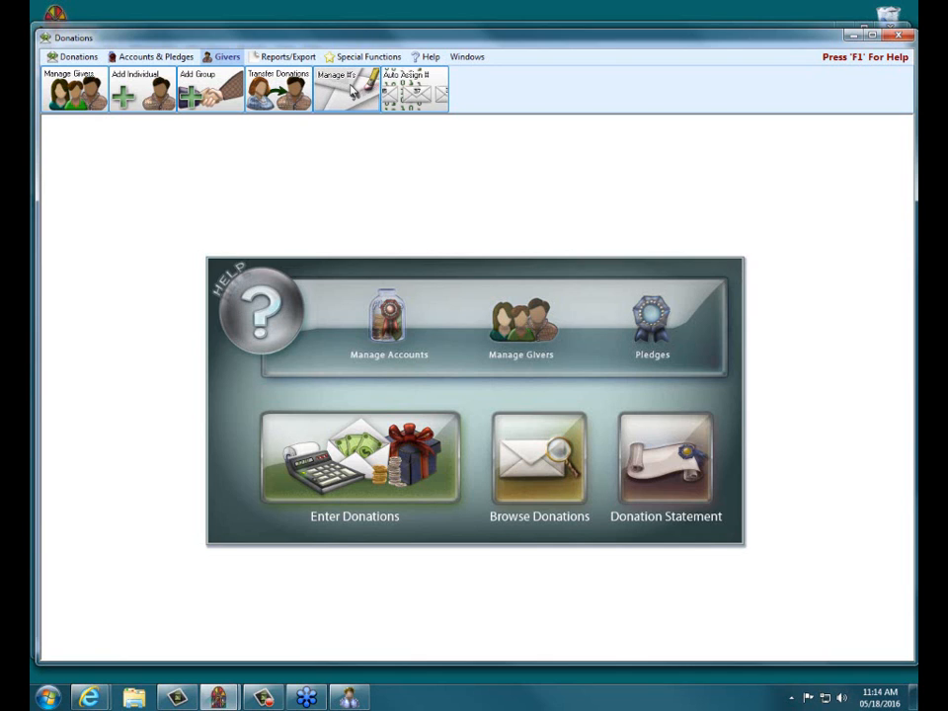
Open Manage #'s, enlarge its window in height, and bring the duplicated givers' rows into view.
{"action": "left_click", "coordinate": [350, 91]}
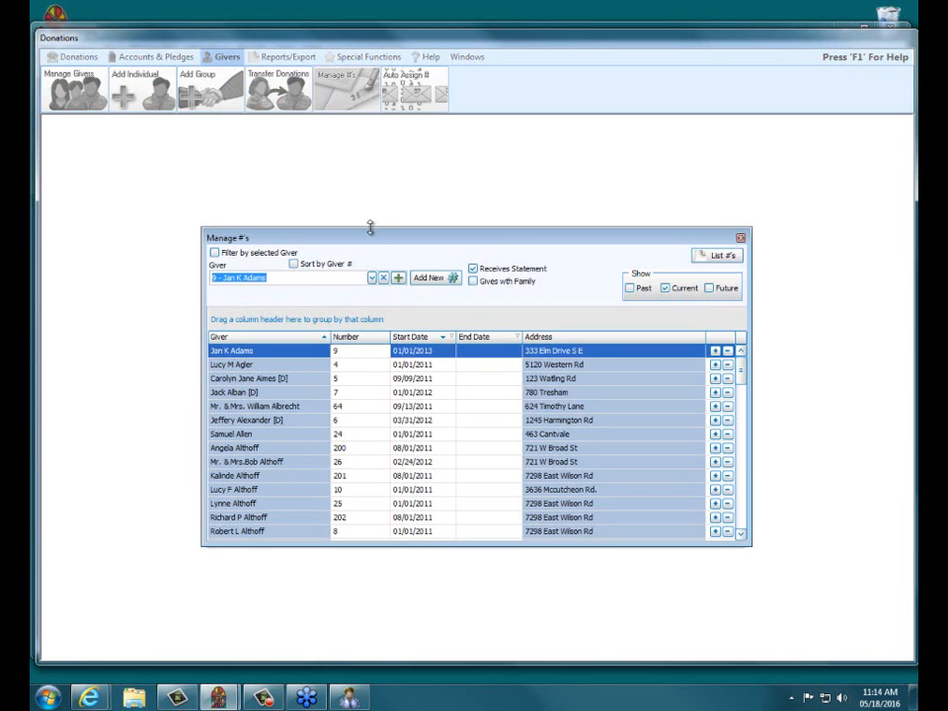
{"action": "left_click_drag", "start_coordinate": [370, 227], "coordinate": [370, 179]}
{"action": "left_click_drag", "start_coordinate": [356, 546], "coordinate": [359, 616]}
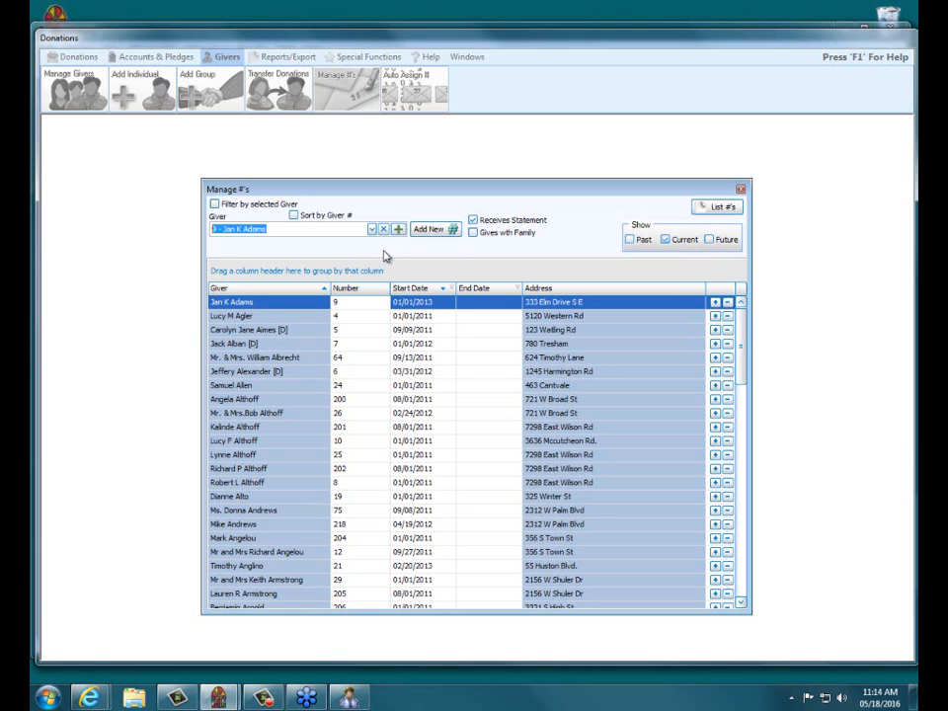
{"action": "left_click_drag", "start_coordinate": [741, 339], "coordinate": [736, 499]}
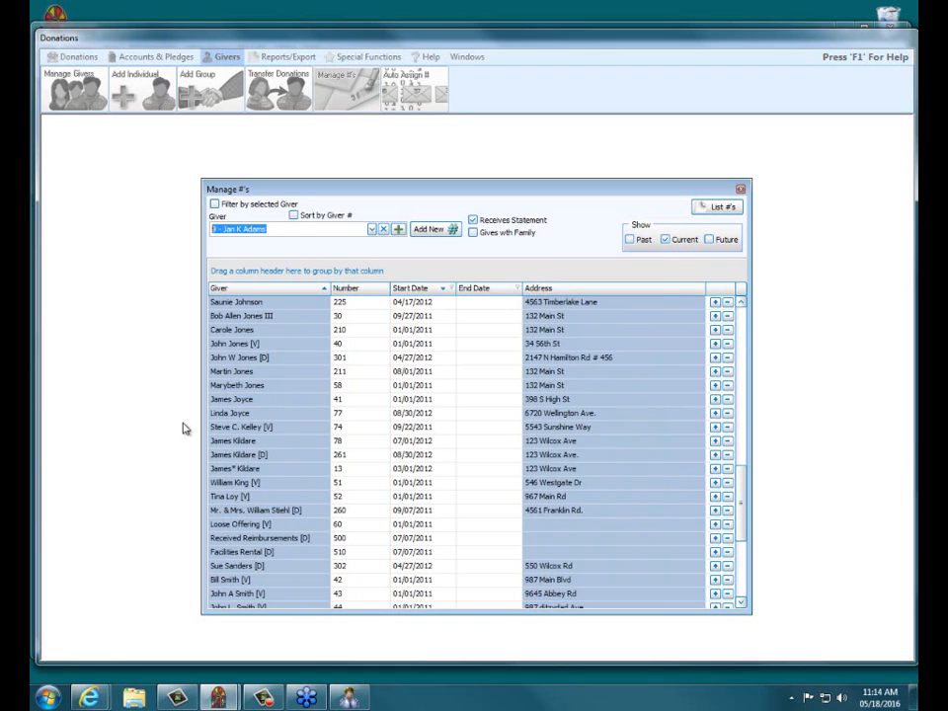
Check the three duplicates' rows and delete the giver number of the unmarked member duplicate without [D].
{"action": "left_click", "coordinate": [276, 445]}
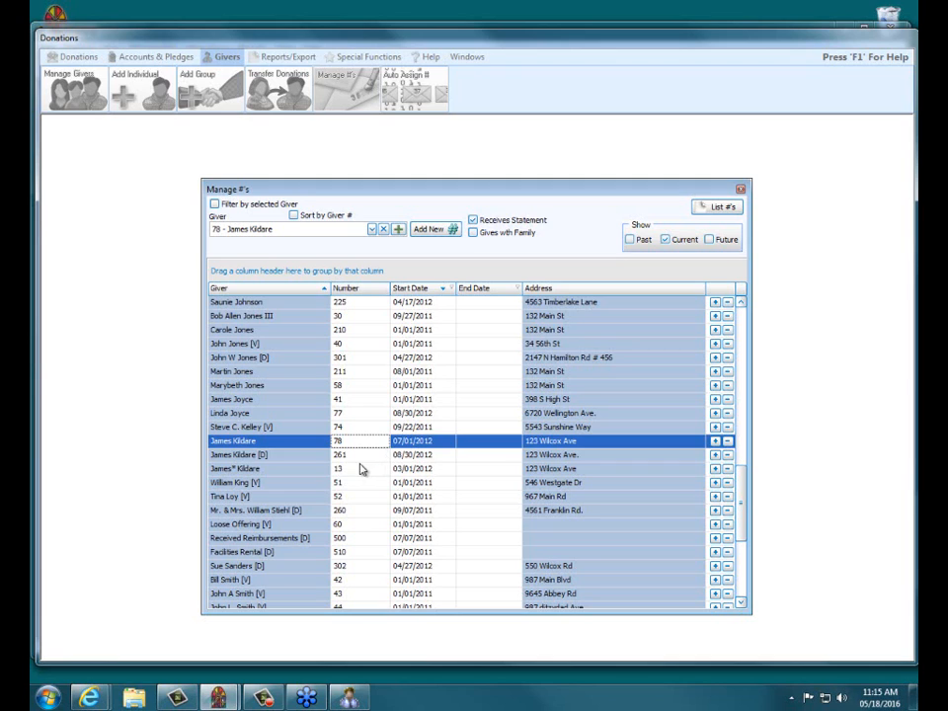
{"action": "left_click", "coordinate": [356, 468]}
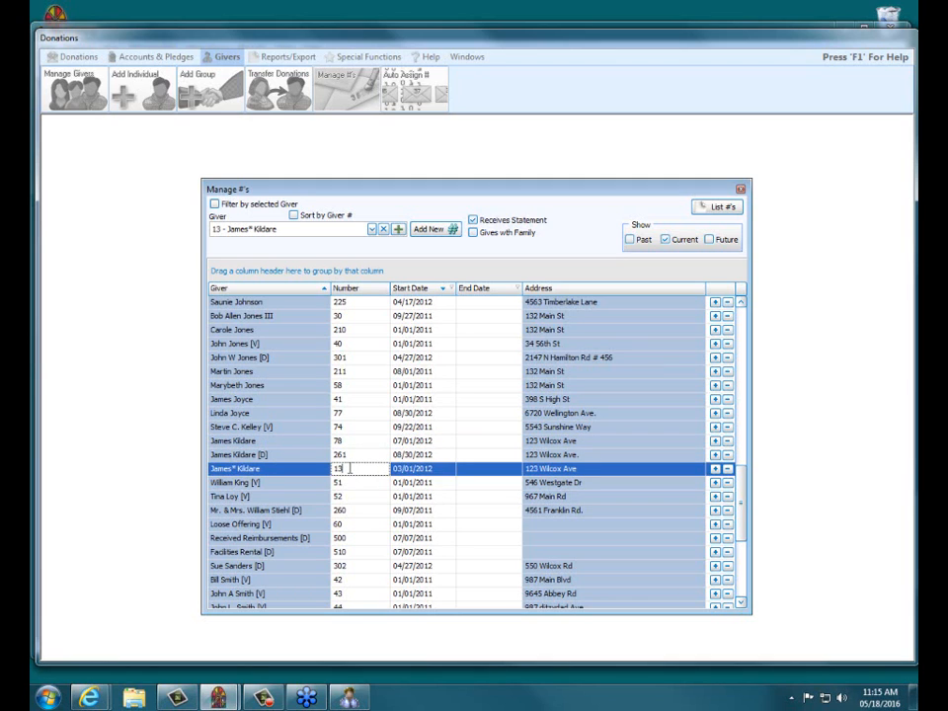
{"action": "left_click", "coordinate": [316, 444]}
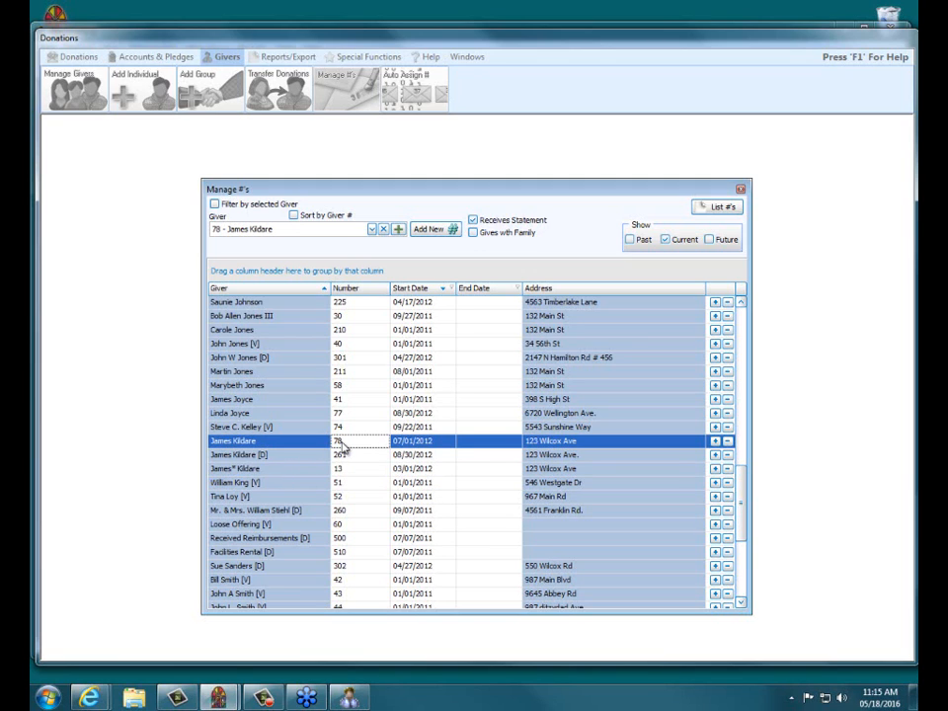
{"action": "left_click", "coordinate": [239, 454]}
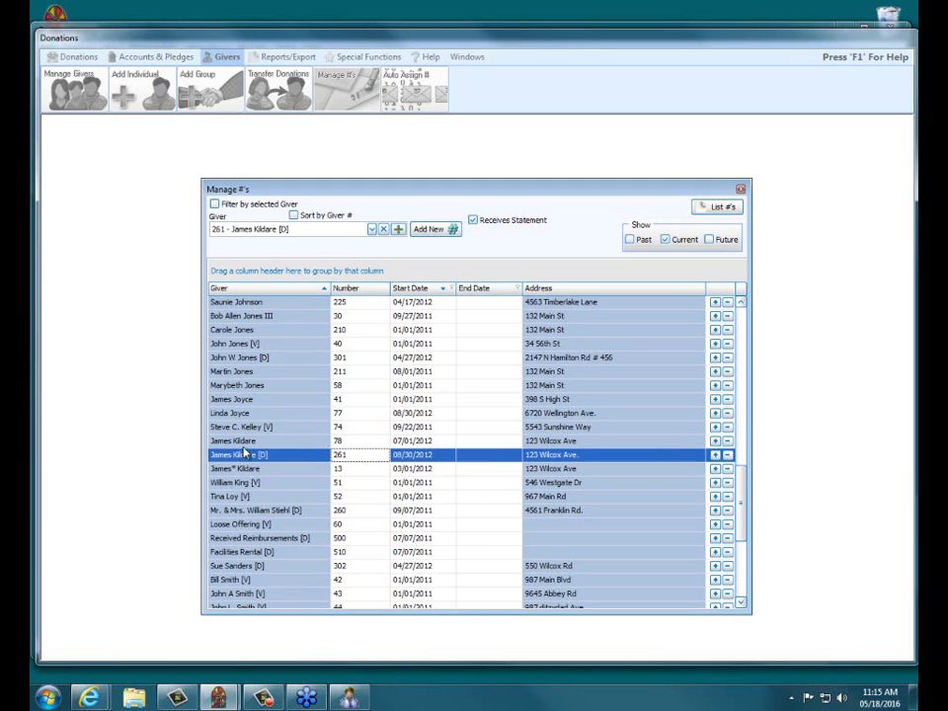
{"action": "left_click", "coordinate": [244, 442]}
{"action": "left_click", "coordinate": [264, 457]}
{"action": "left_click", "coordinate": [275, 444]}
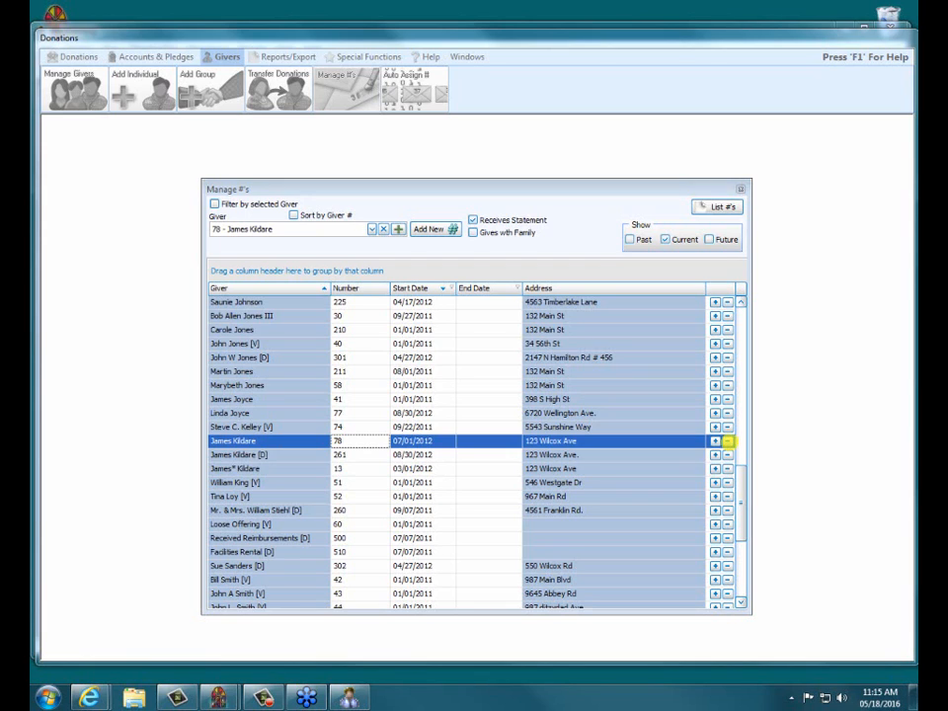
{"action": "left_click", "coordinate": [728, 441]}
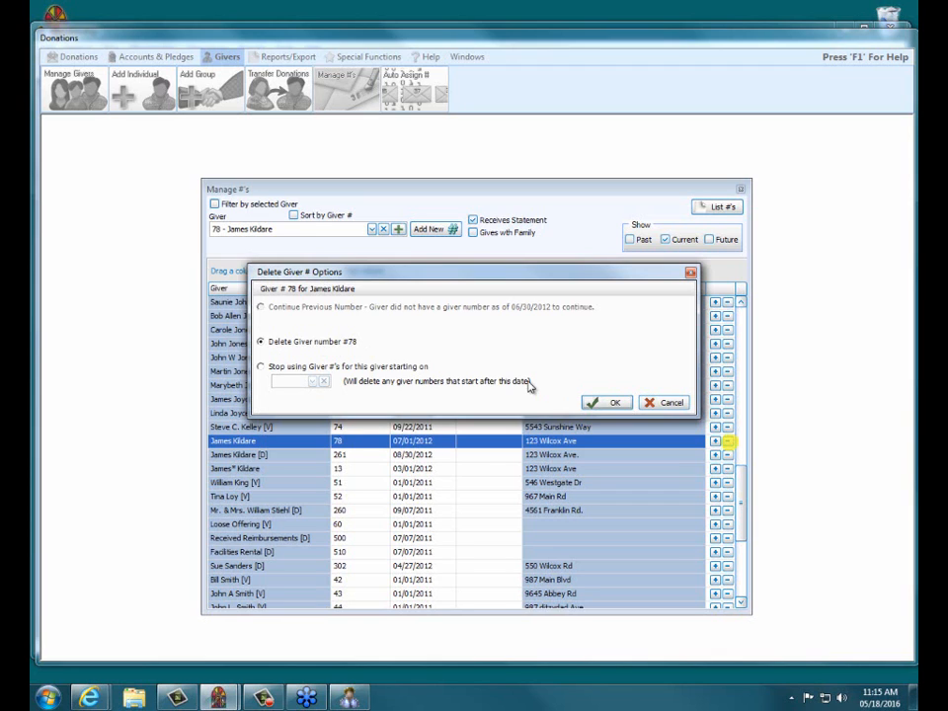
{"action": "left_click", "coordinate": [613, 403]}
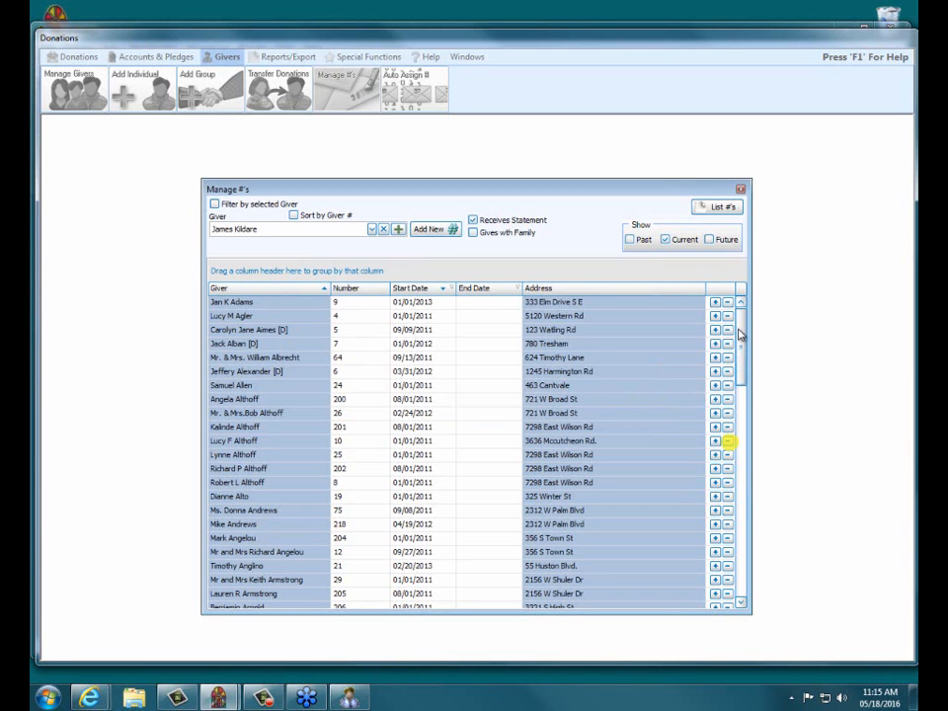
Delete the giver number of the duplicate marked [D], and select the remaining asterisk-marked giver in the list.
{"action": "left_click_drag", "start_coordinate": [739, 335], "coordinate": [731, 455]}
{"action": "scroll", "coordinate": [335, 511], "scroll_direction": "down", "scroll_amount": 6}
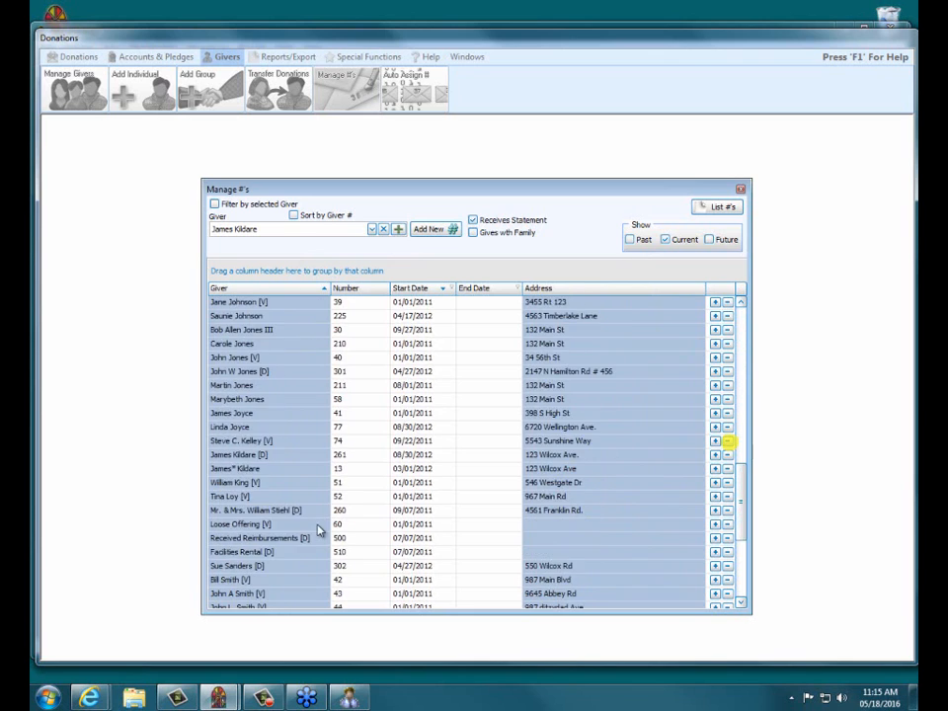
{"action": "left_click", "coordinate": [262, 332]}
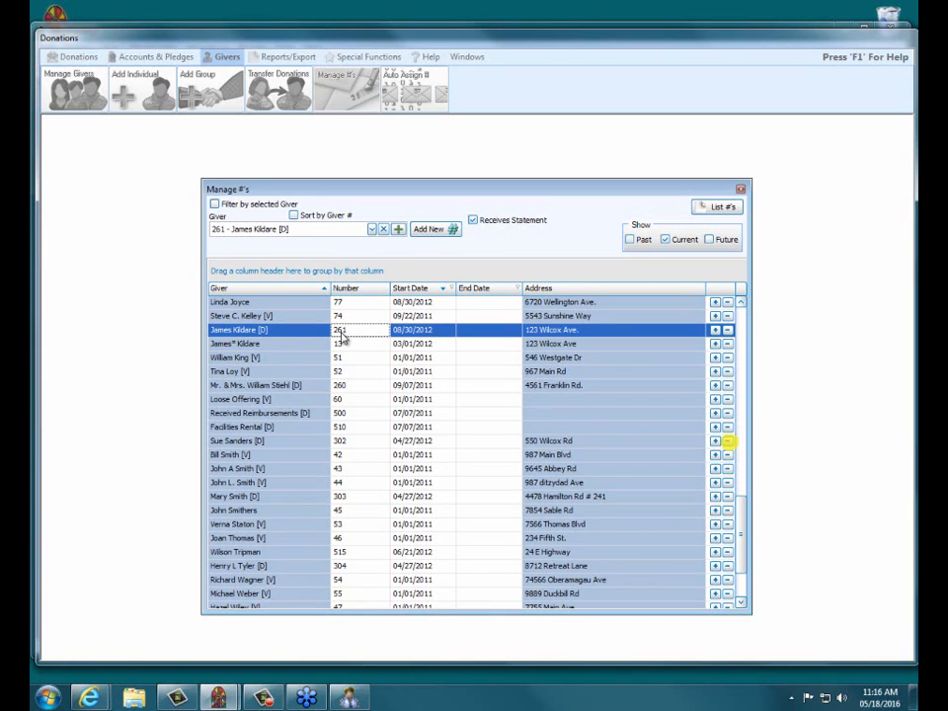
{"action": "left_click", "coordinate": [729, 331]}
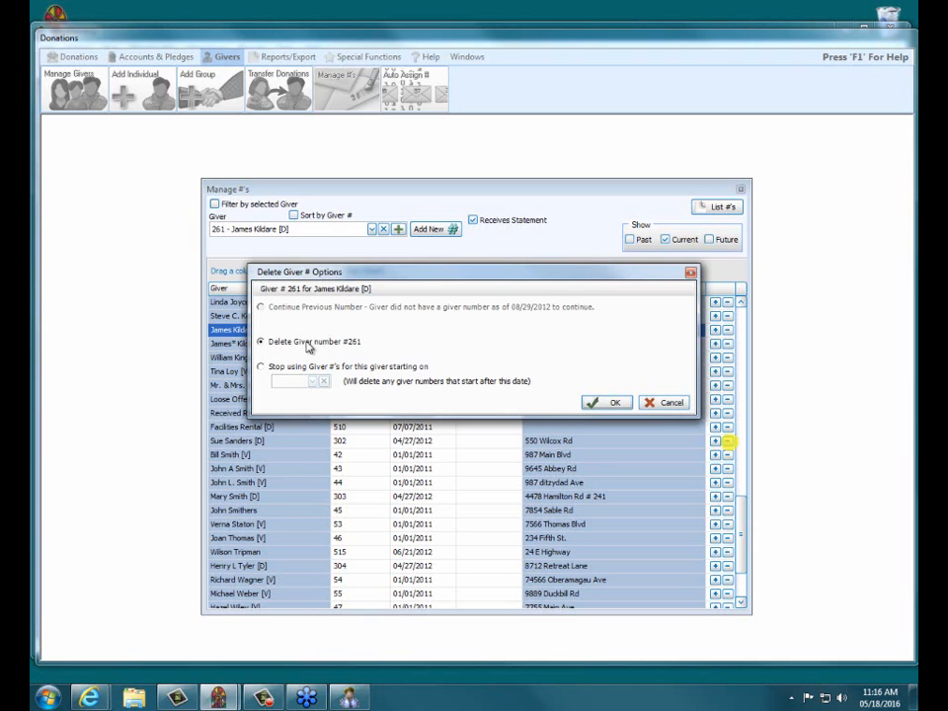
{"action": "left_click", "coordinate": [614, 402]}
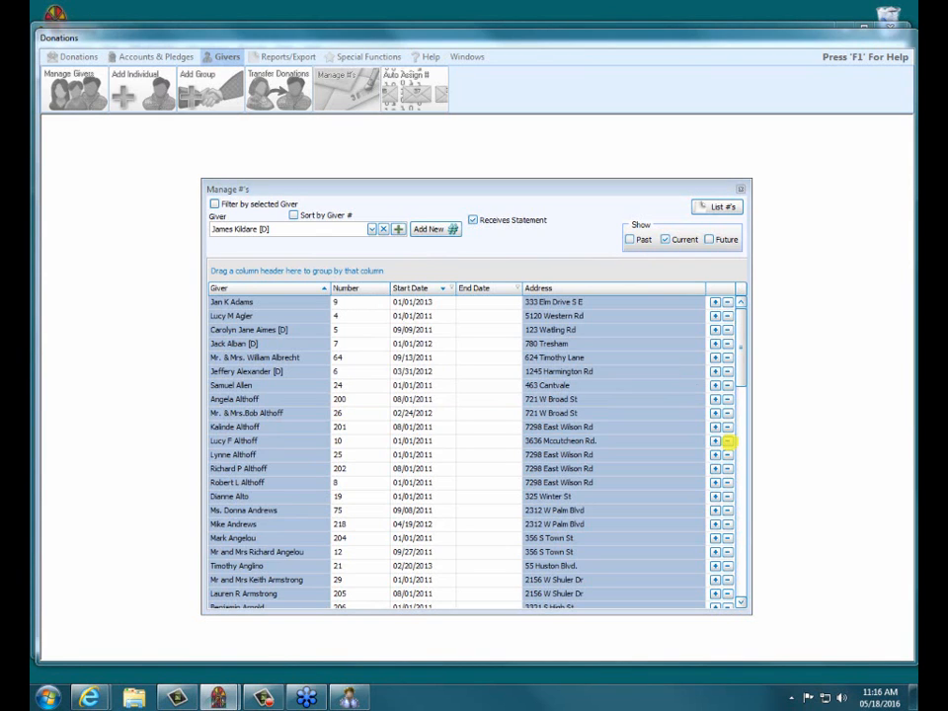
{"action": "left_click_drag", "start_coordinate": [744, 320], "coordinate": [758, 483]}
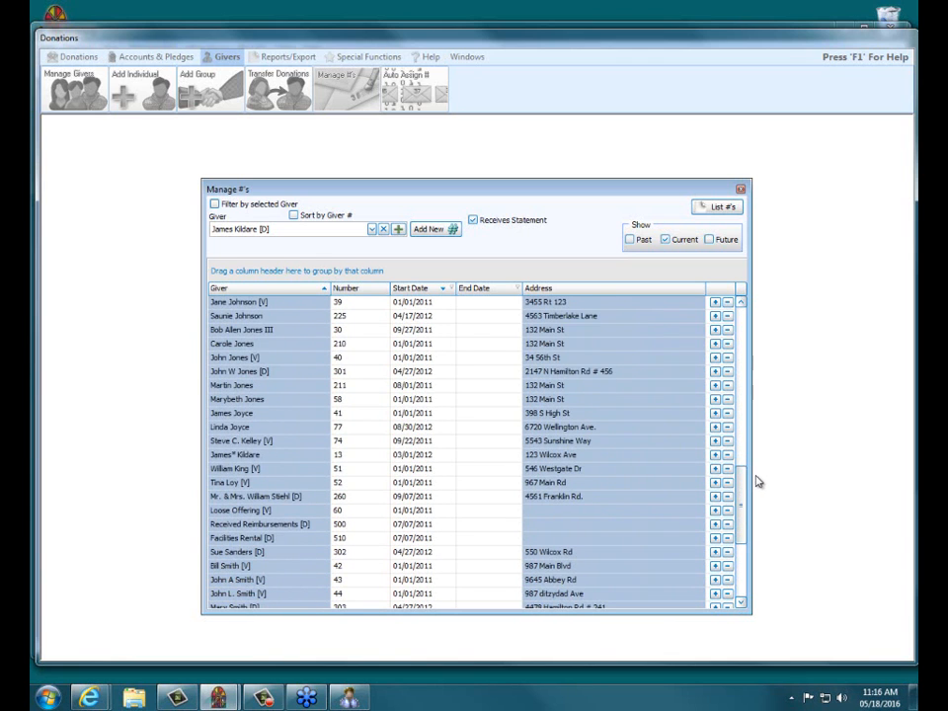
{"action": "left_click", "coordinate": [242, 457]}
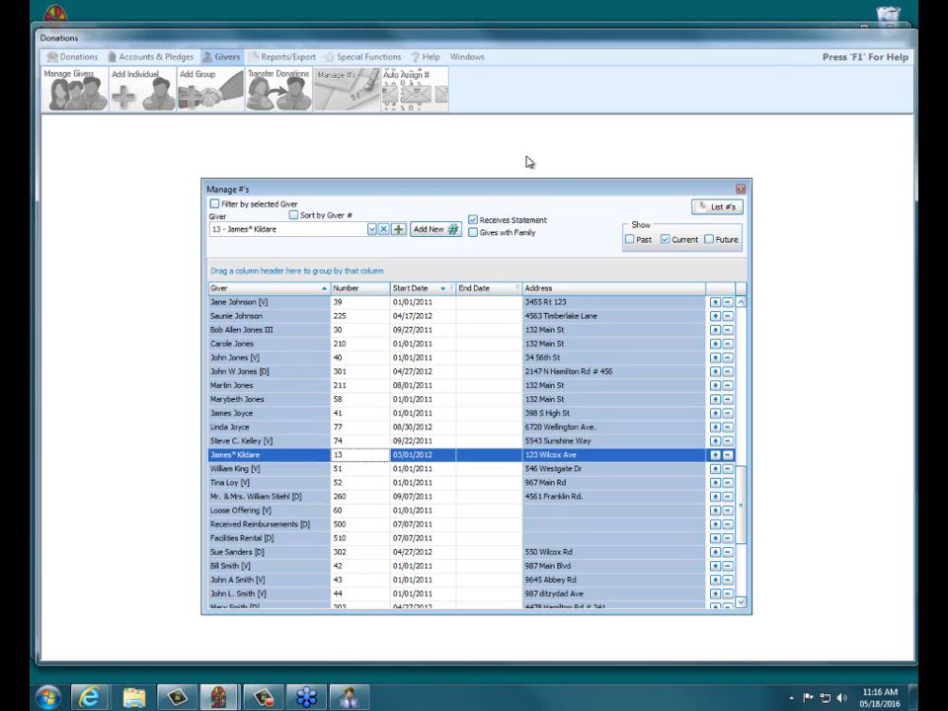
Close Manage #'s, switch to the Membership module, and open the second of the two matching member records from the Member Find Grid.
{"action": "left_click", "coordinate": [741, 191]}
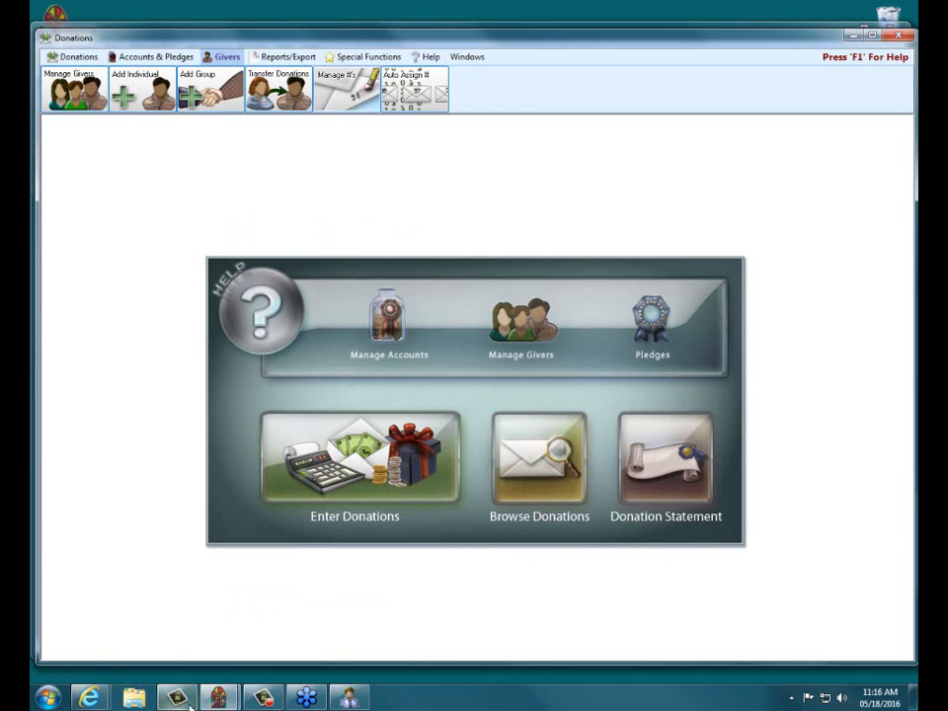
{"action": "mouse_move", "coordinate": [219, 700]}
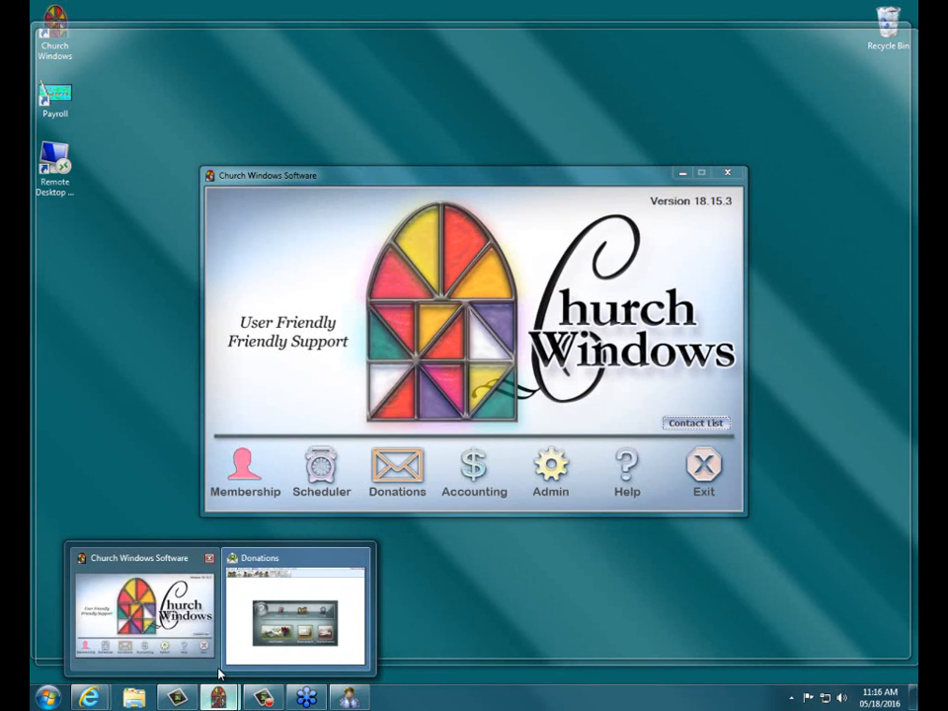
{"action": "left_click", "coordinate": [197, 629]}
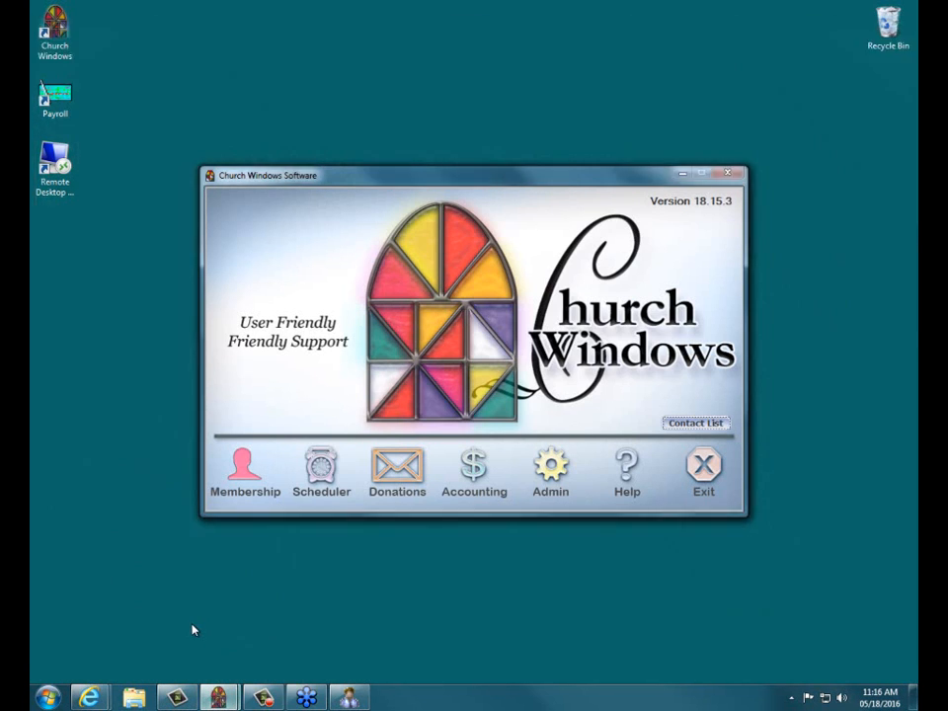
{"action": "left_click", "coordinate": [243, 470]}
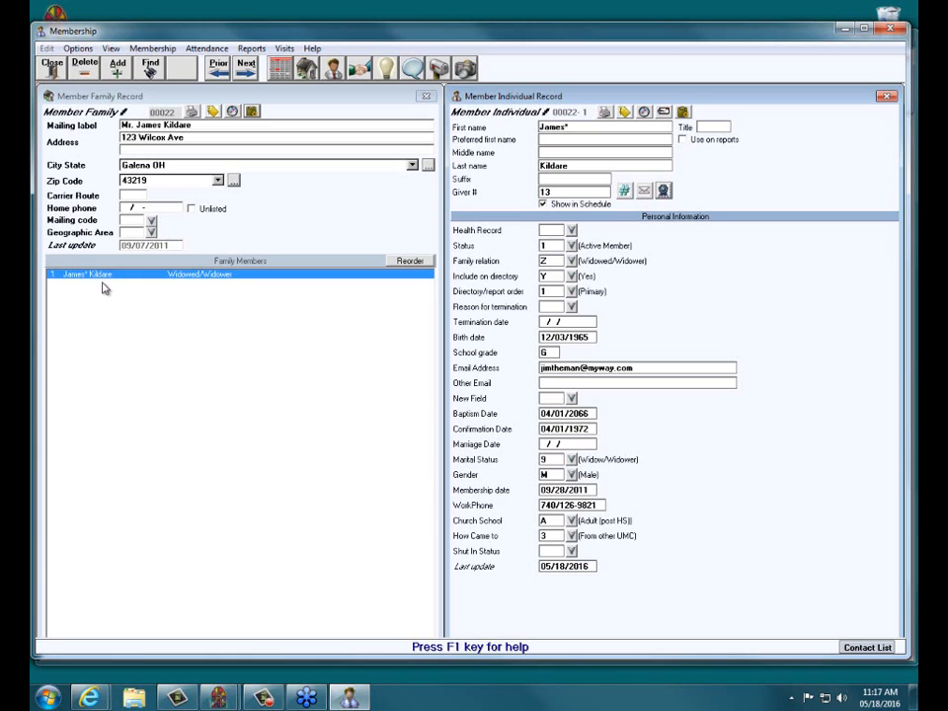
{"action": "left_click", "coordinate": [281, 69]}
{"action": "left_click", "coordinate": [47, 79]}
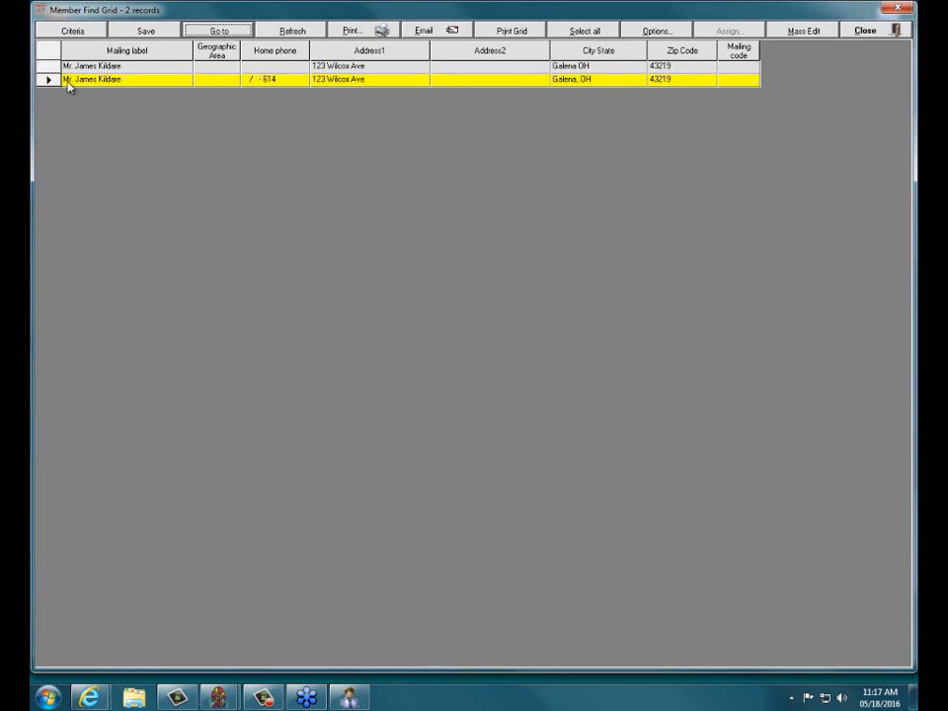
{"action": "left_click", "coordinate": [218, 32]}
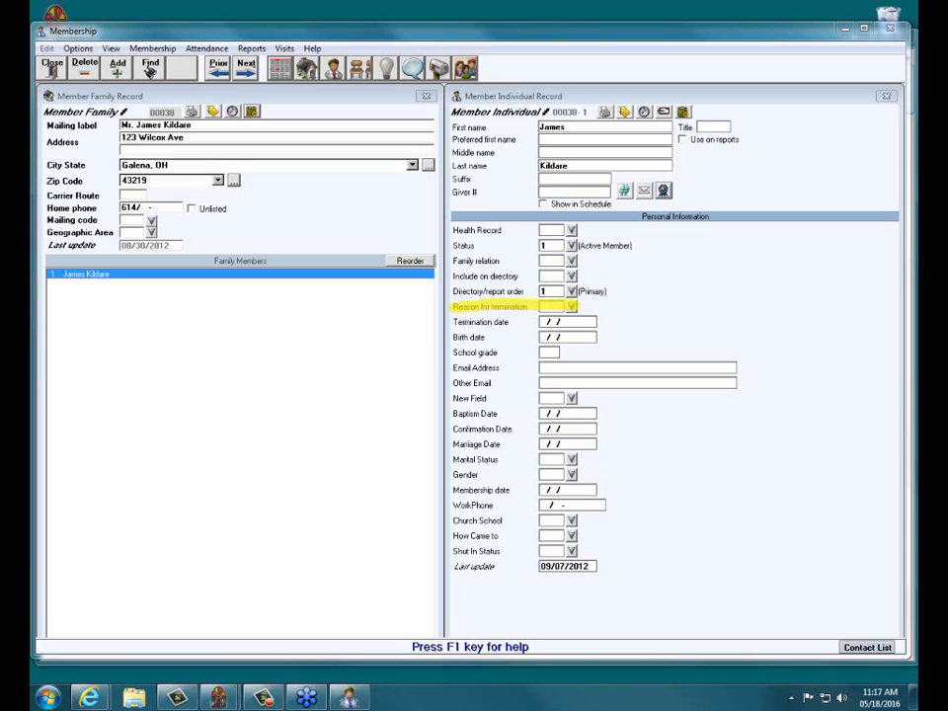
Set the duplicate member's Reason for termination to code 9, Duplicate Record, and save the record.
{"action": "left_click", "coordinate": [572, 309]}
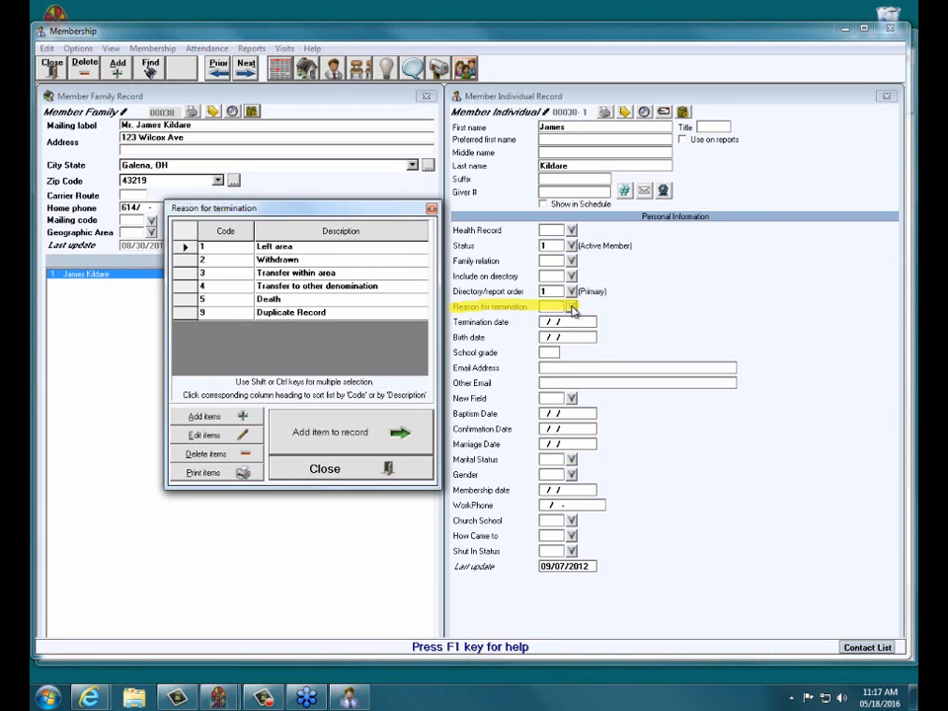
{"action": "left_click", "coordinate": [193, 312]}
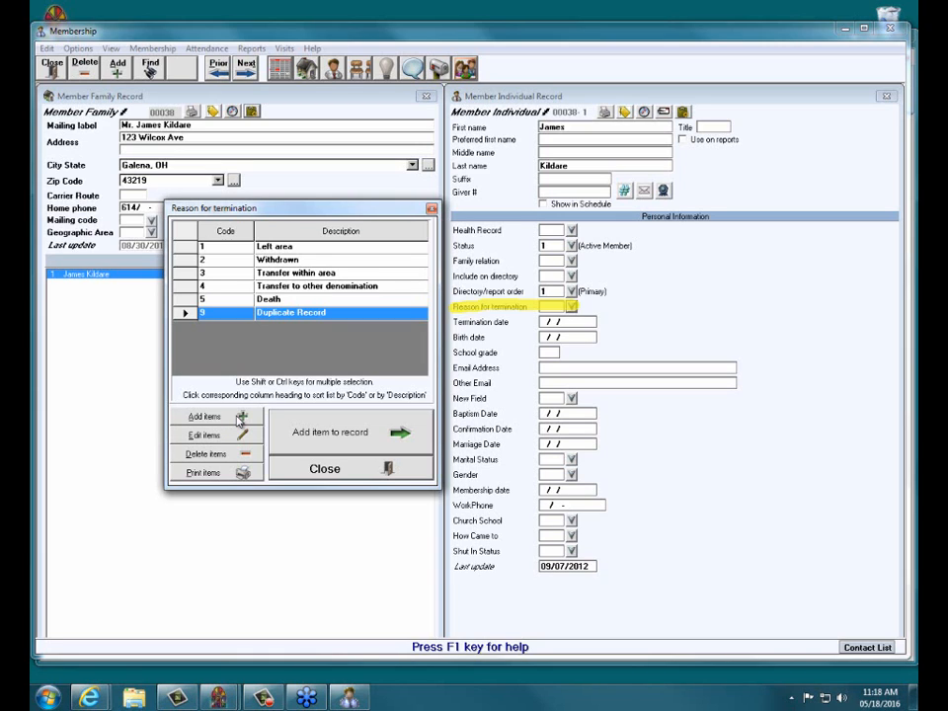
{"action": "left_click", "coordinate": [321, 440]}
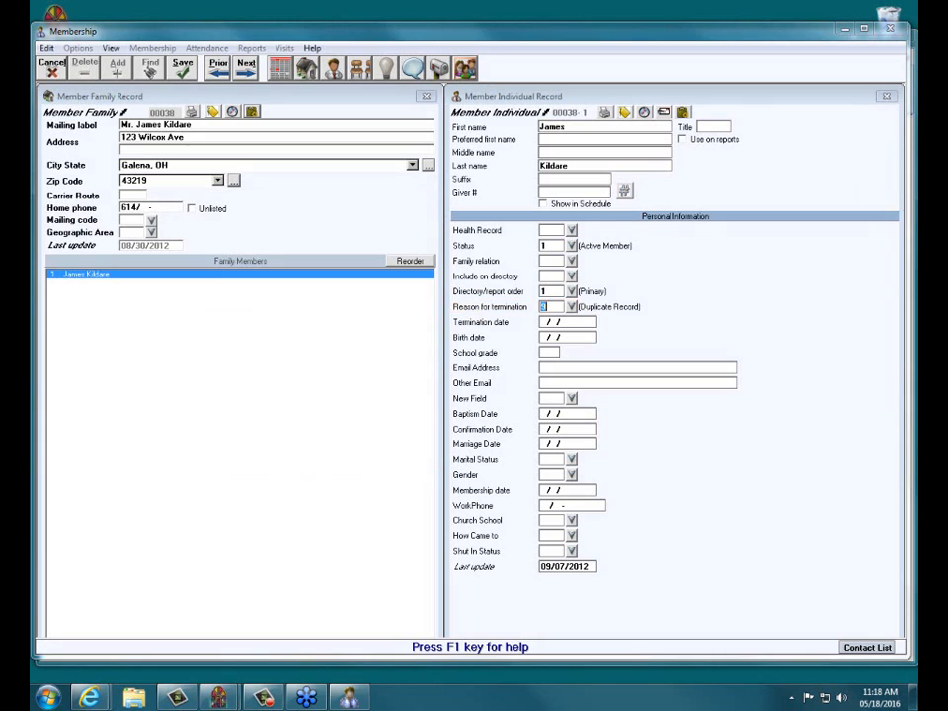
{"action": "left_click", "coordinate": [184, 67]}
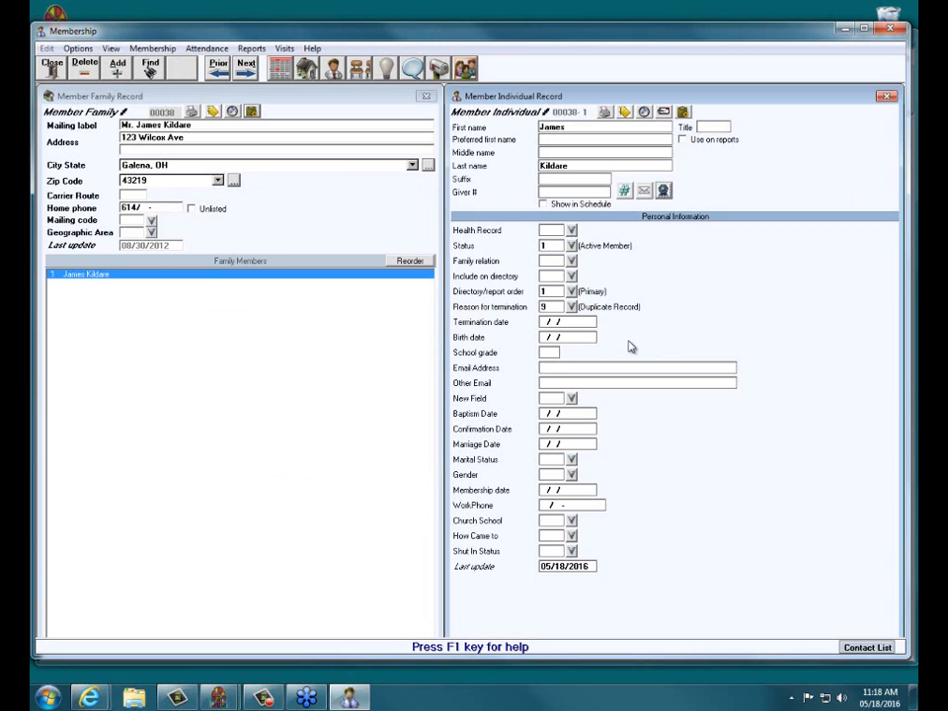
Open the asterisk-marked member's record from the Member Find Grid, remove the asterisk from the first name, and save it.
{"action": "left_click", "coordinate": [282, 74]}
{"action": "left_click", "coordinate": [67, 65]}
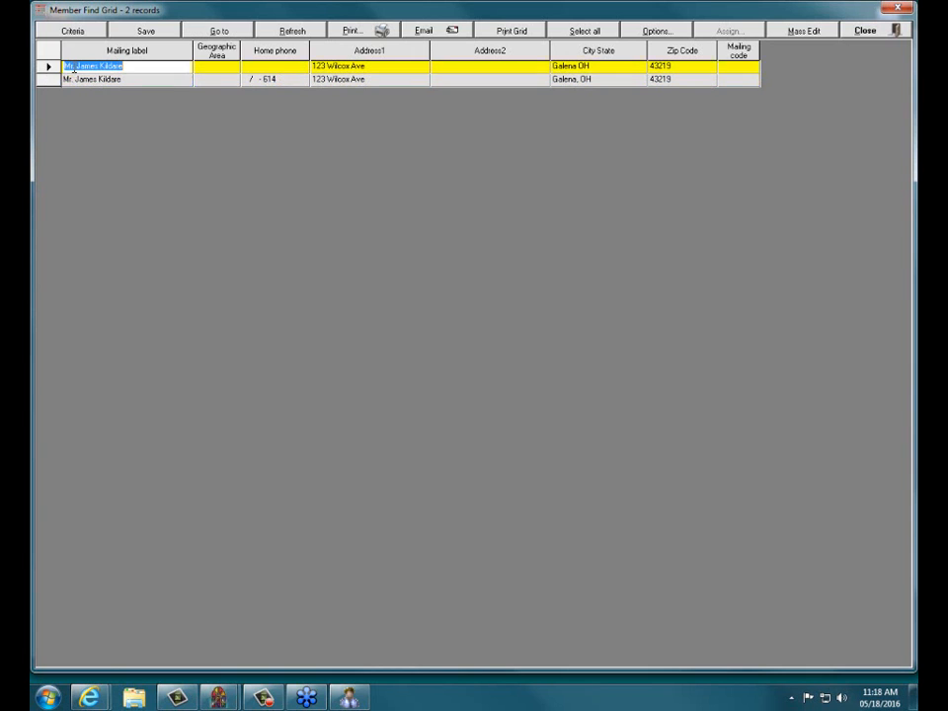
{"action": "left_click", "coordinate": [237, 32]}
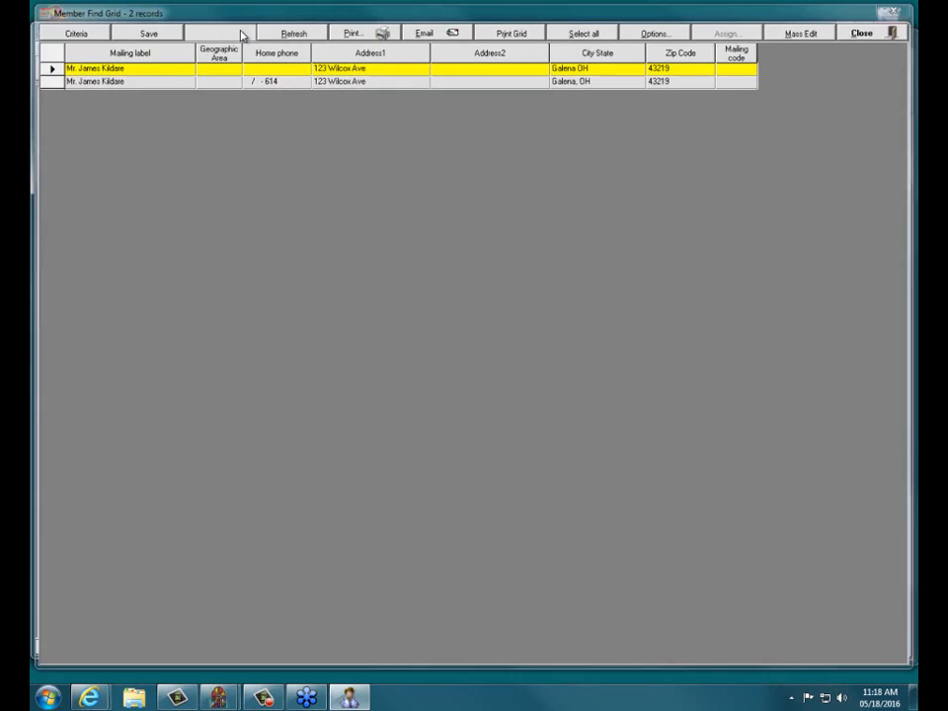
{"action": "left_click", "coordinate": [600, 128]}
{"action": "left_click", "coordinate": [599, 130]}
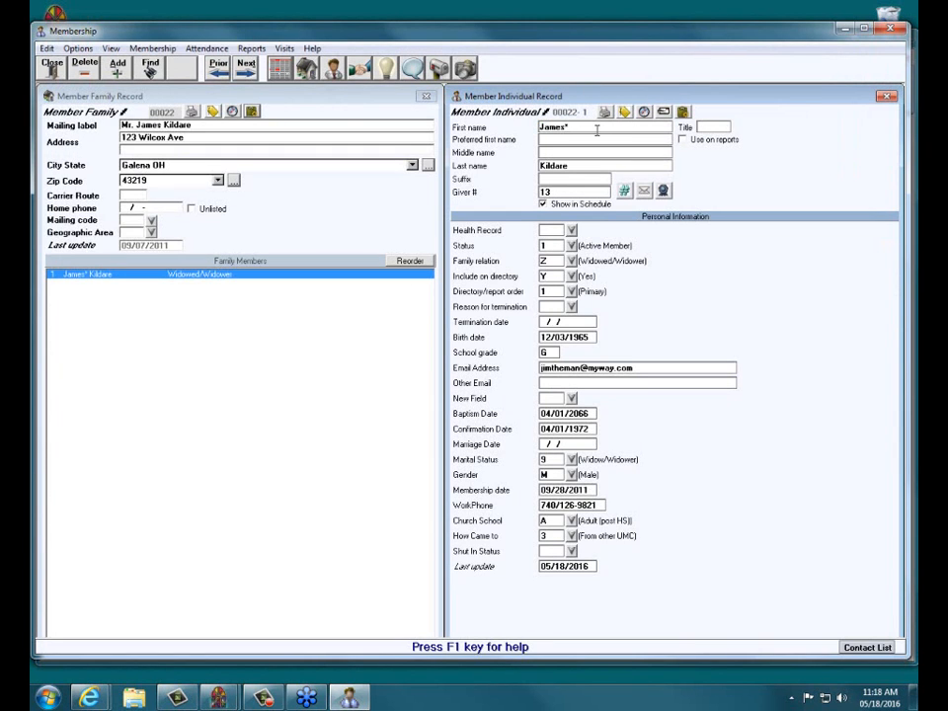
{"action": "key", "text": "BackSpace"}
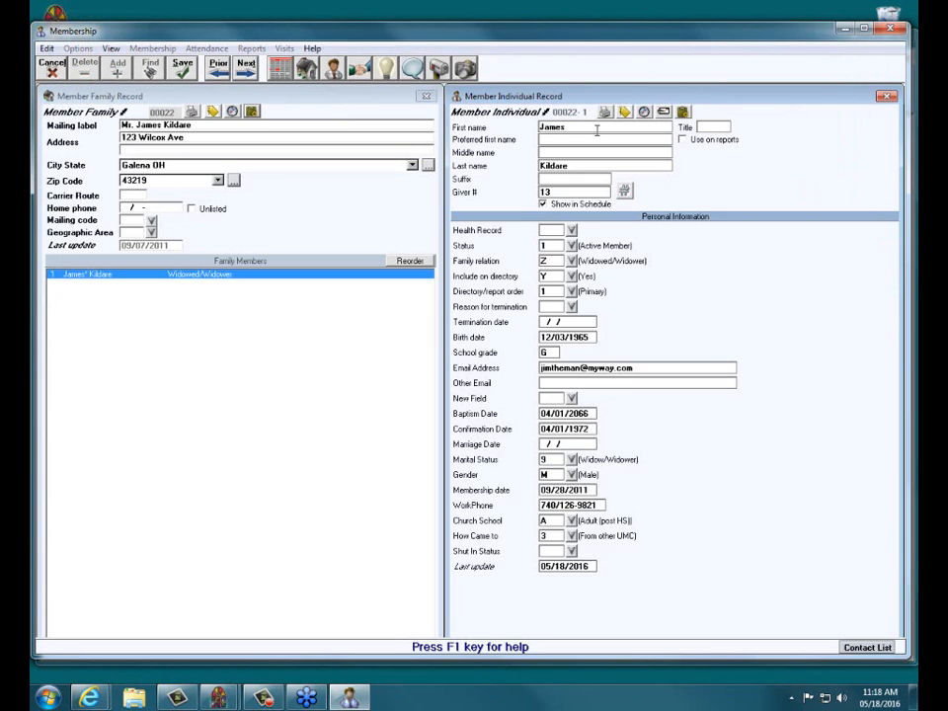
{"action": "left_click", "coordinate": [184, 69]}
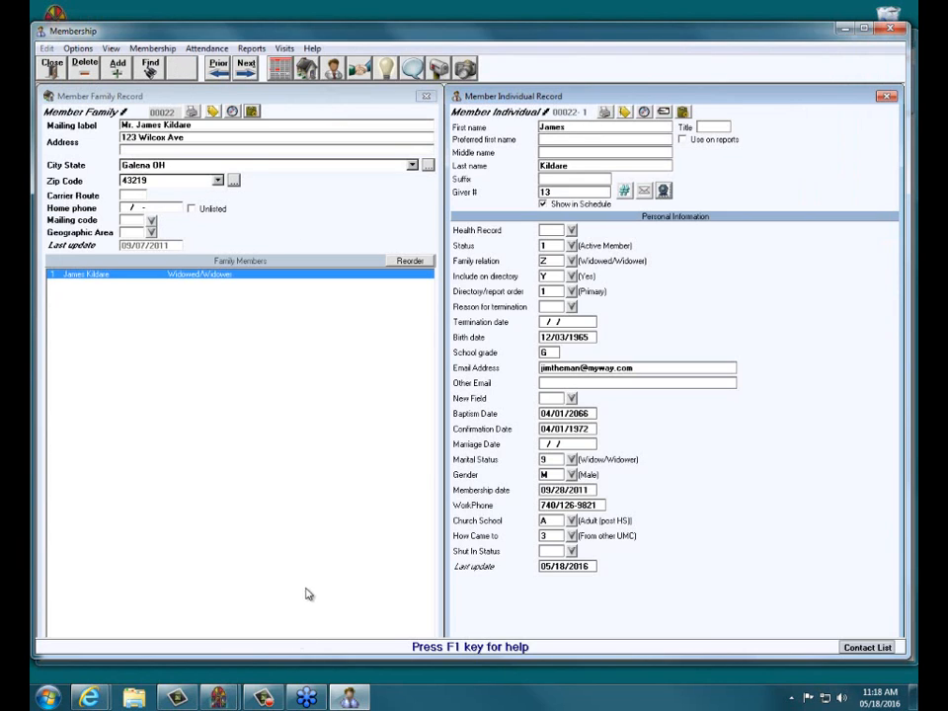
Switch to the Donations module, open Manage Givers, search by the duplicated giver's last name, and select the [D] record.
{"action": "mouse_move", "coordinate": [223, 701]}
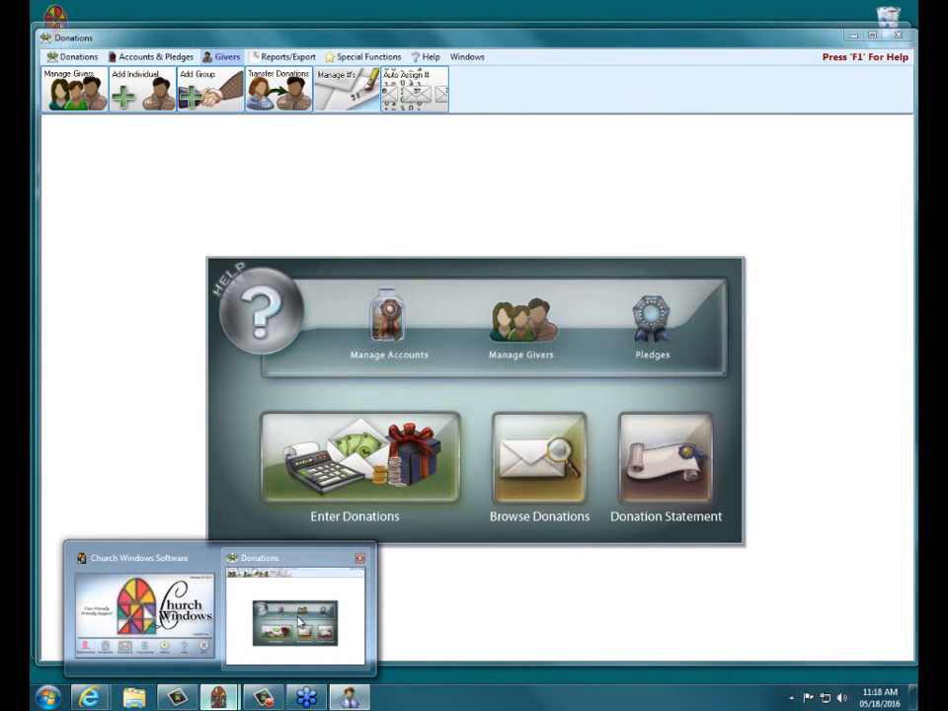
{"action": "left_click", "coordinate": [300, 622]}
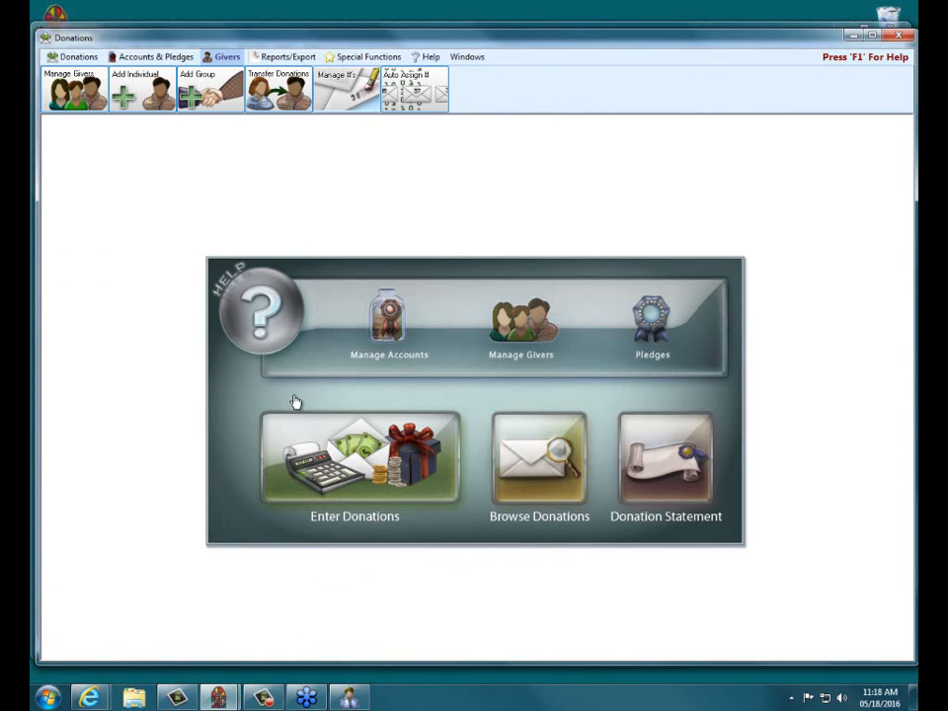
{"action": "left_click", "coordinate": [519, 332]}
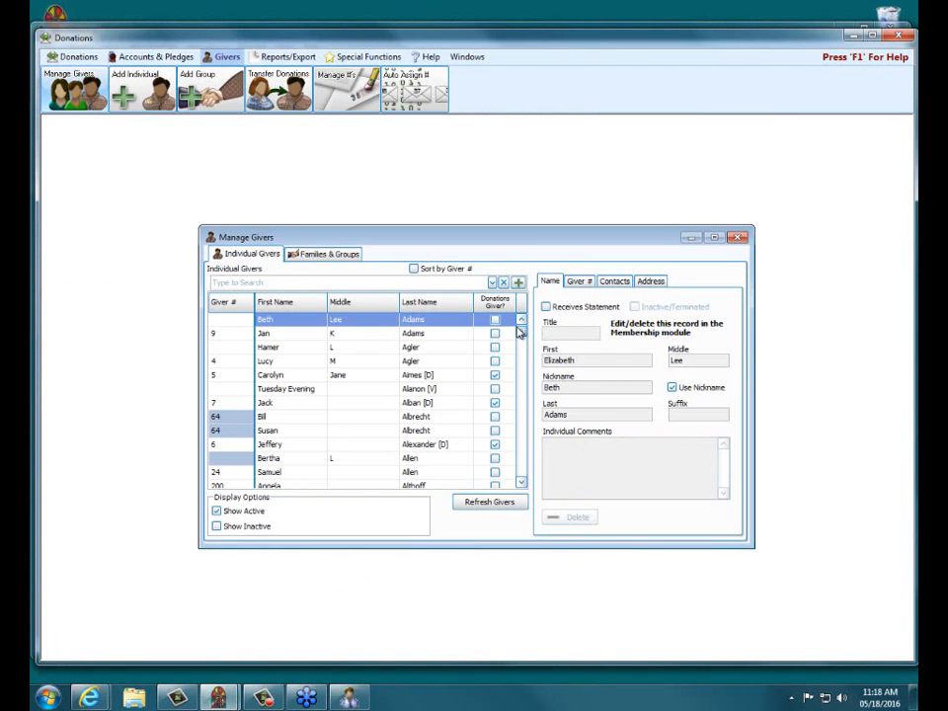
{"action": "left_click", "coordinate": [309, 284]}
{"action": "type", "text": "kild"}
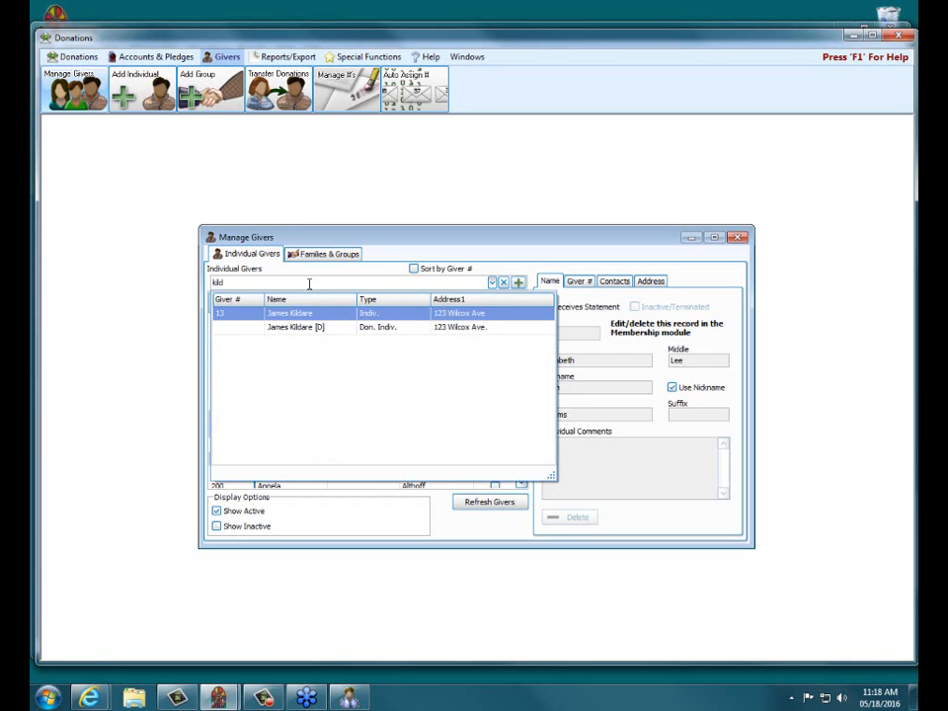
{"action": "left_click", "coordinate": [301, 329]}
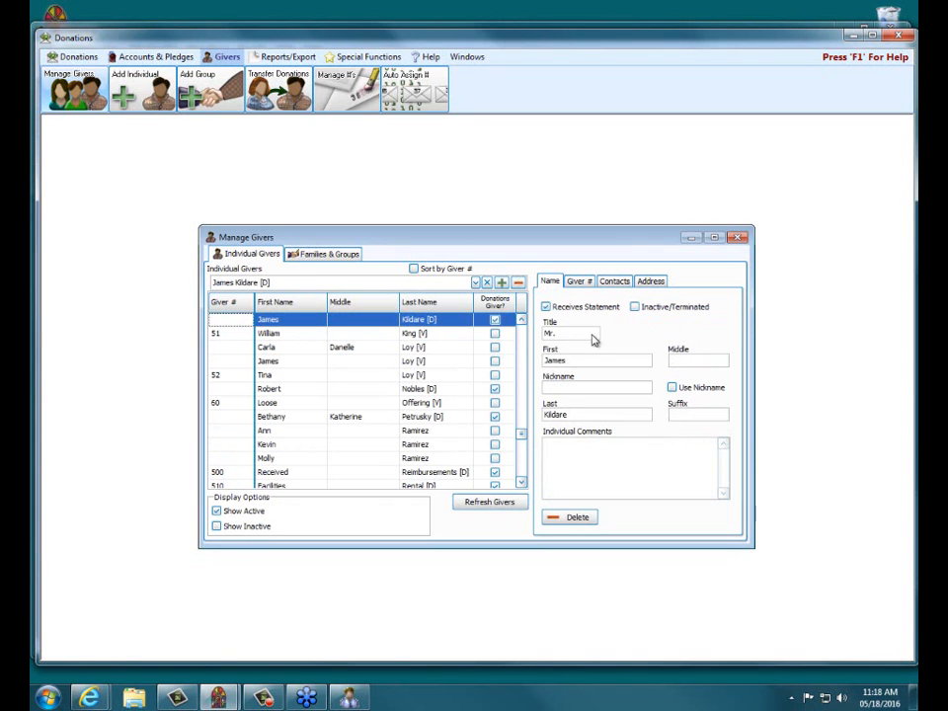
Mark the [D] duplicate giver as Inactive/Terminated and refresh the givers list.
{"action": "scroll", "coordinate": [512, 328], "scroll_direction": "up", "scroll_amount": 1}
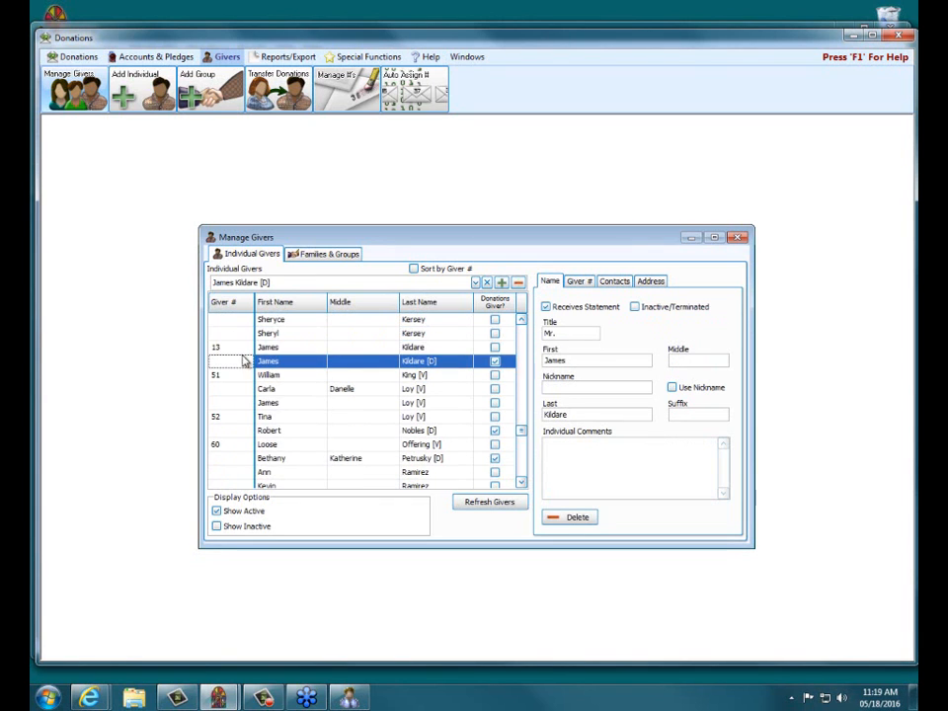
{"action": "left_click", "coordinate": [496, 363]}
{"action": "left_click", "coordinate": [496, 362]}
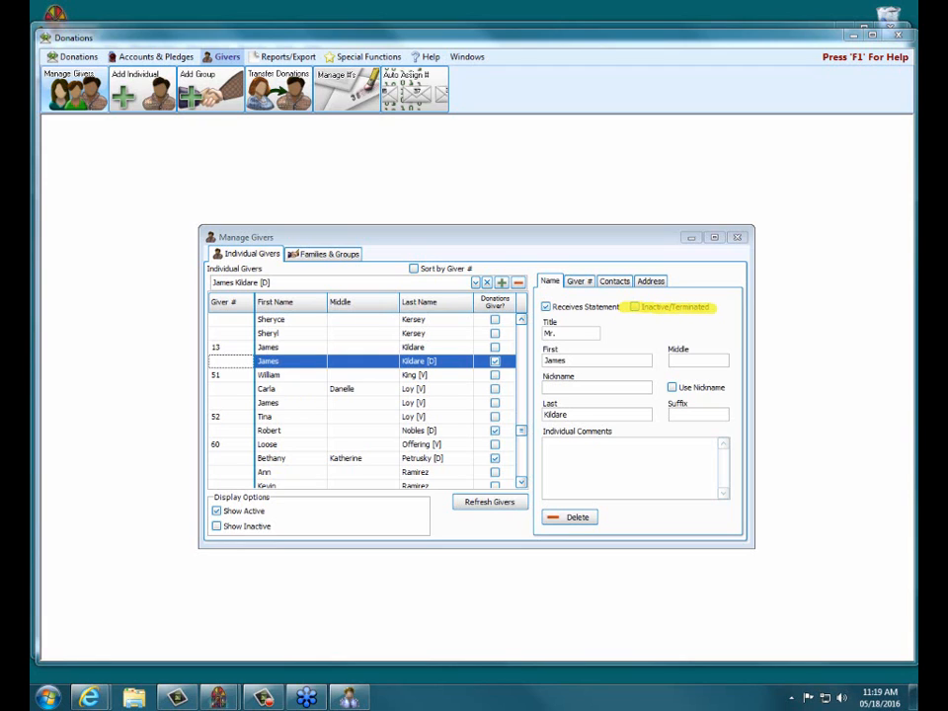
{"action": "left_click", "coordinate": [635, 308]}
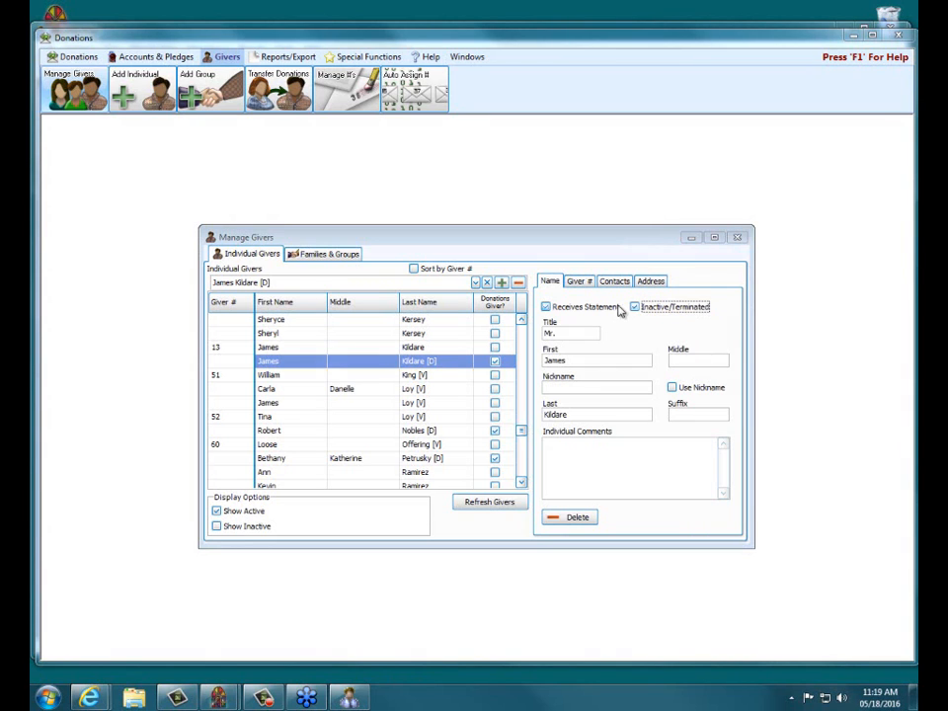
{"action": "left_click", "coordinate": [488, 506]}
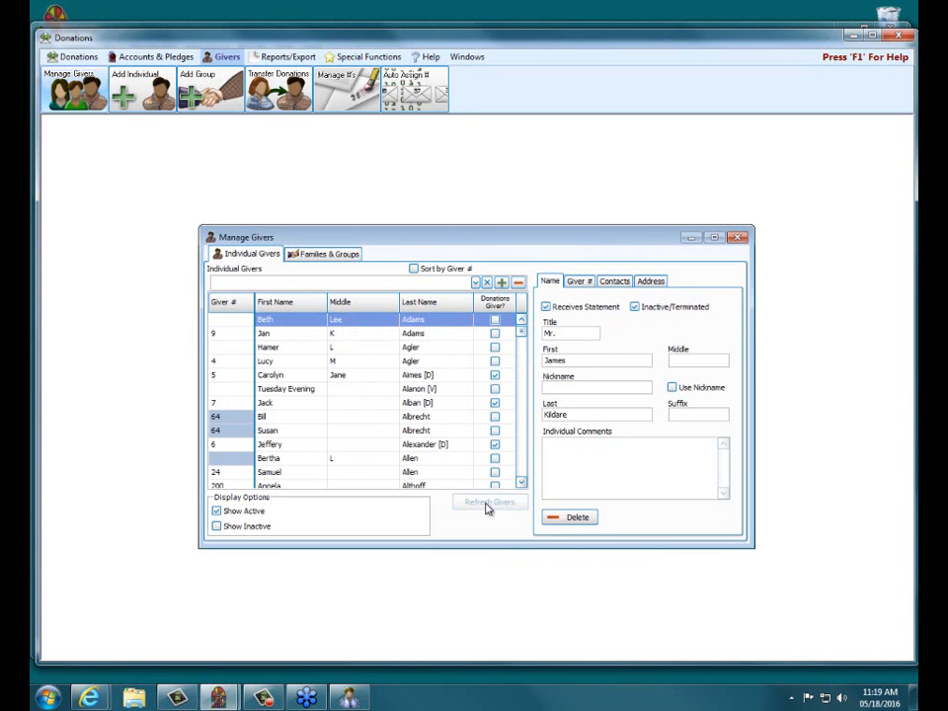
Search the individual givers by the same last name again and check the surrounding rows for remaining duplicates.
{"action": "left_click", "coordinate": [350, 280]}
{"action": "type", "text": "kildare"}
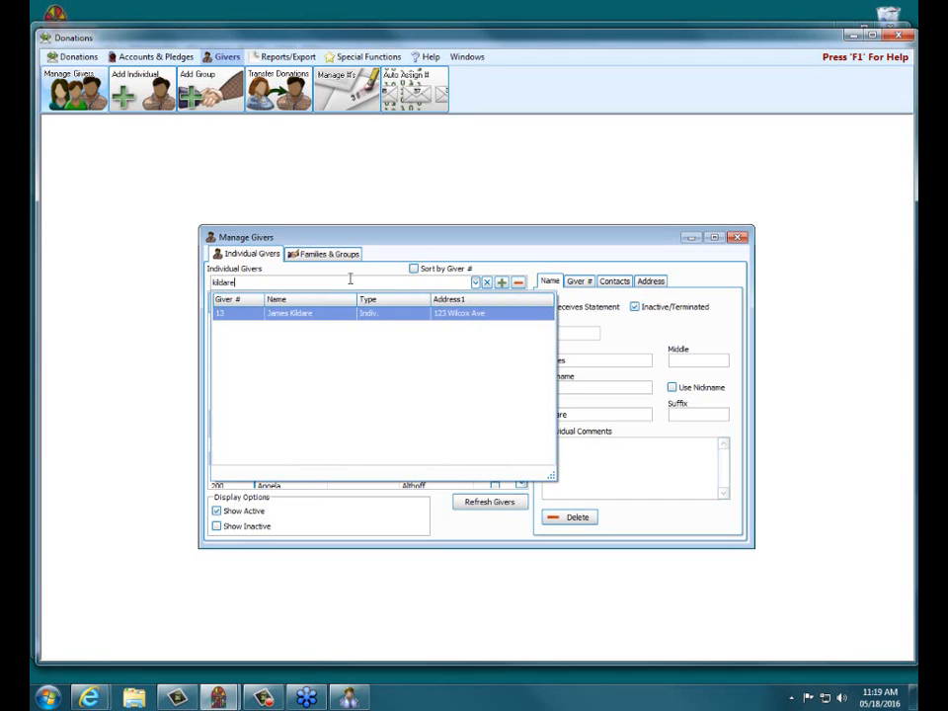
{"action": "key", "text": "Return"}
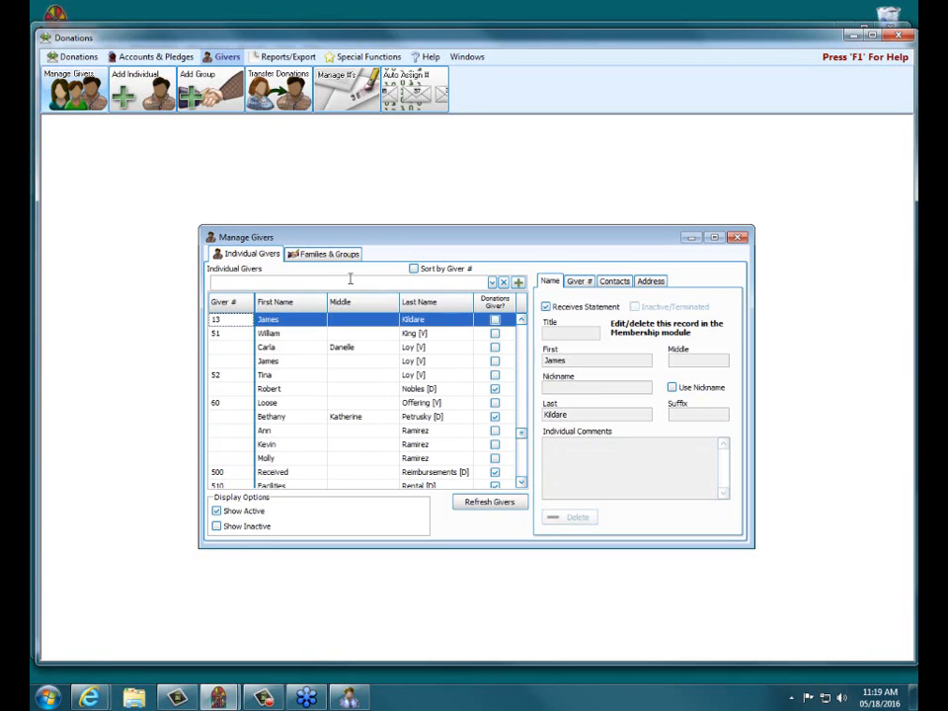
{"action": "left_click", "coordinate": [521, 321]}
{"action": "left_click", "coordinate": [522, 320]}
{"action": "left_click", "coordinate": [522, 320]}
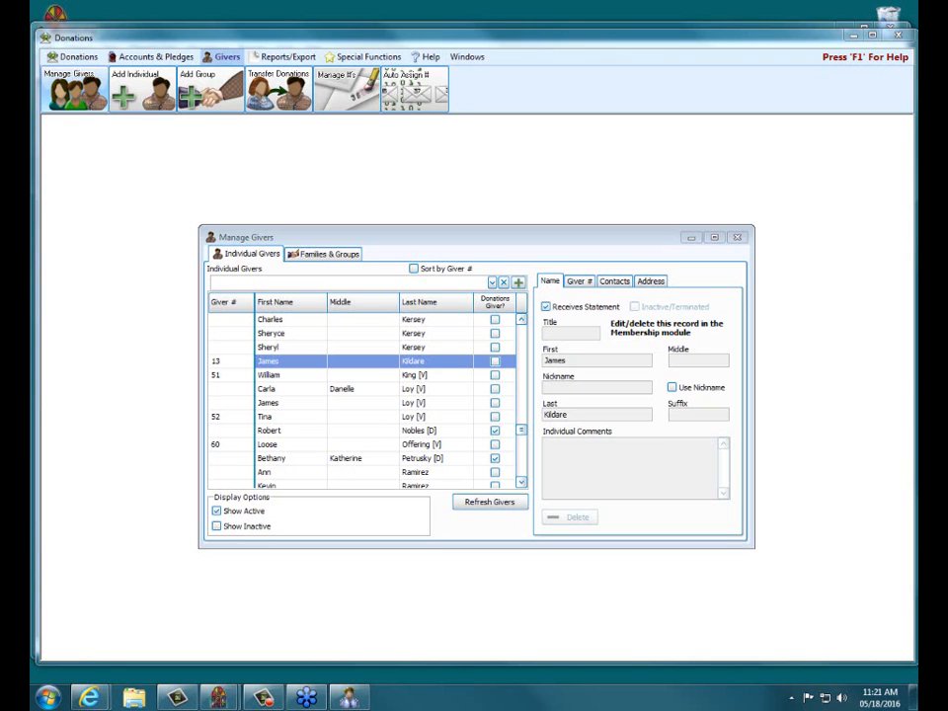
{"action": "left_click", "coordinate": [435, 377]}
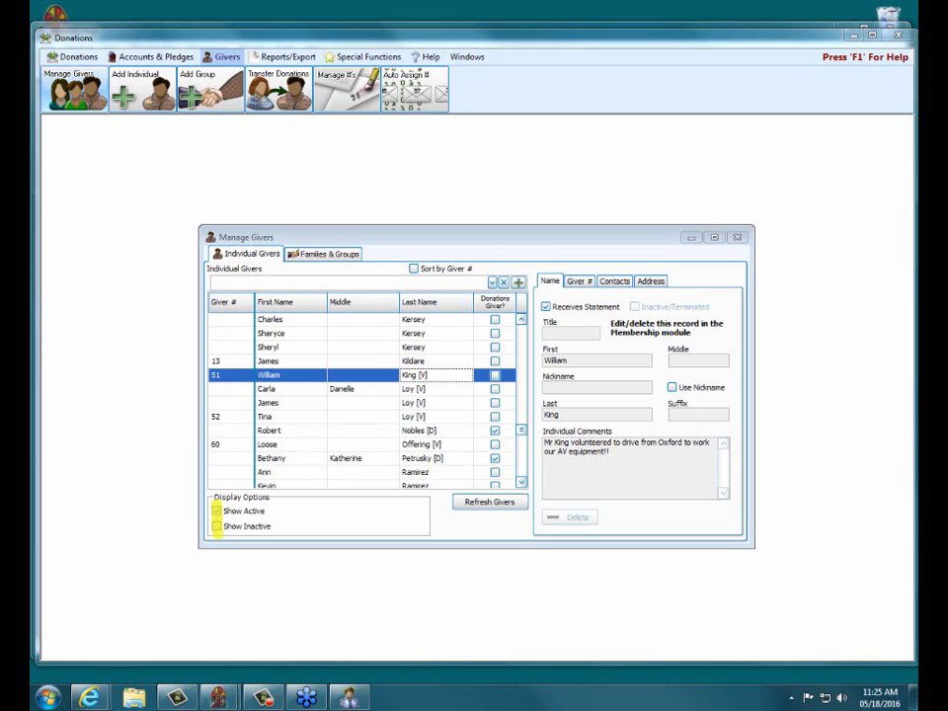
{"action": "left_click_drag", "start_coordinate": [218, 531], "coordinate": [276, 536]}
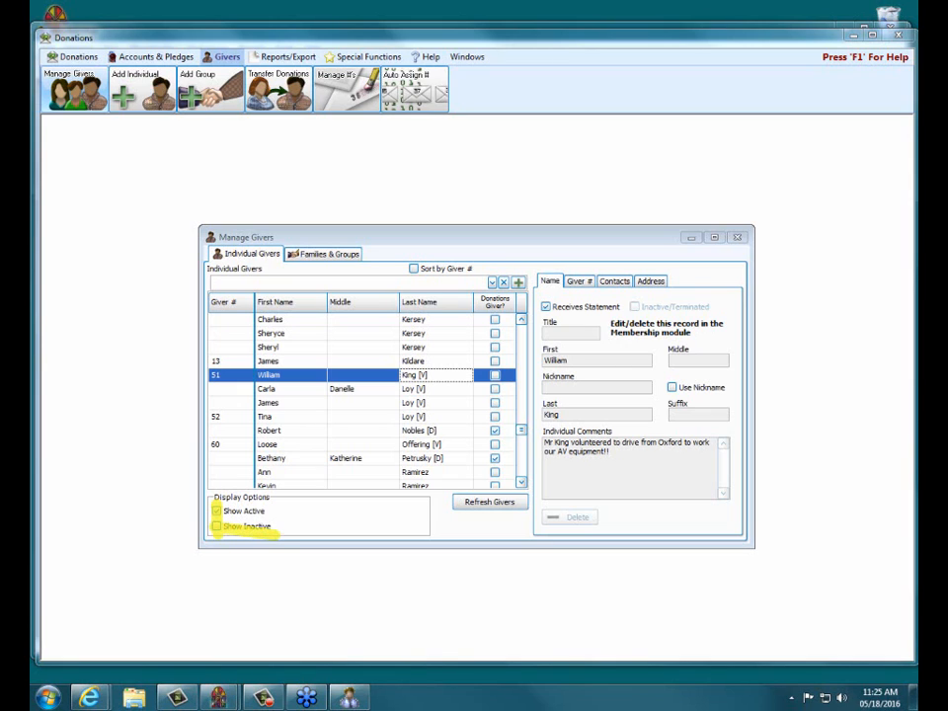